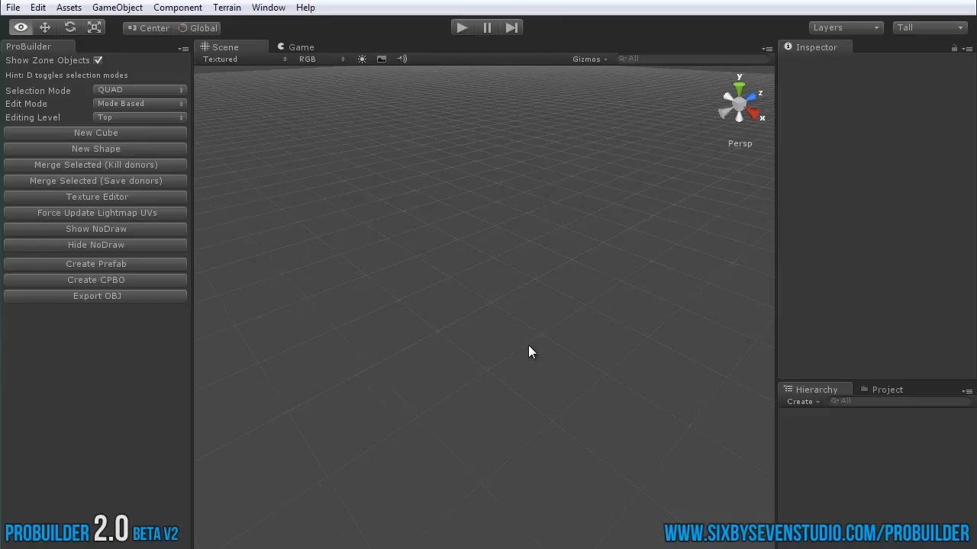
Create a new ProBuilder cube in the empty scene.
left_click_drag(529, 348, 529, 381, "alt")
left_click_drag(436, 372, 437, 361, "alt")
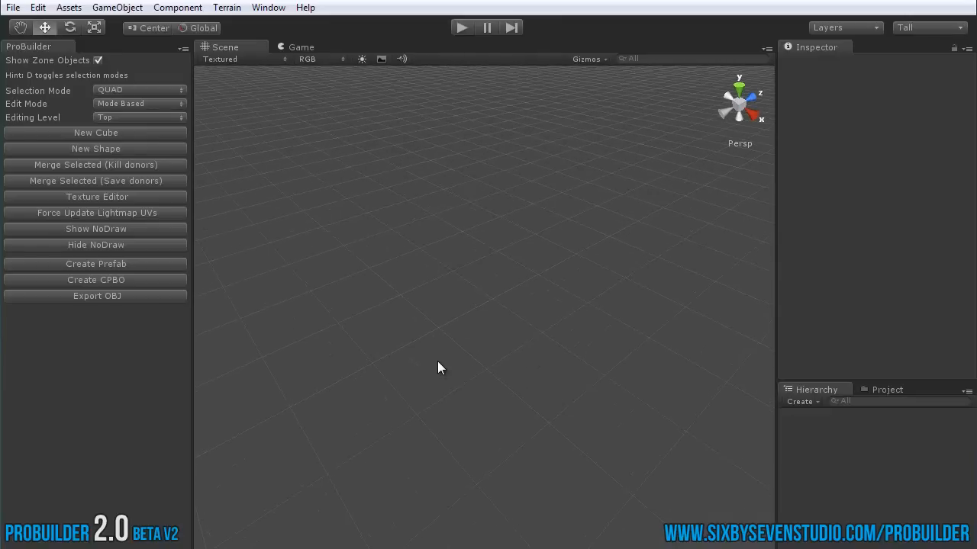
key("ctrl+k")
left_click_drag(488, 375, 558, 400, "alt")
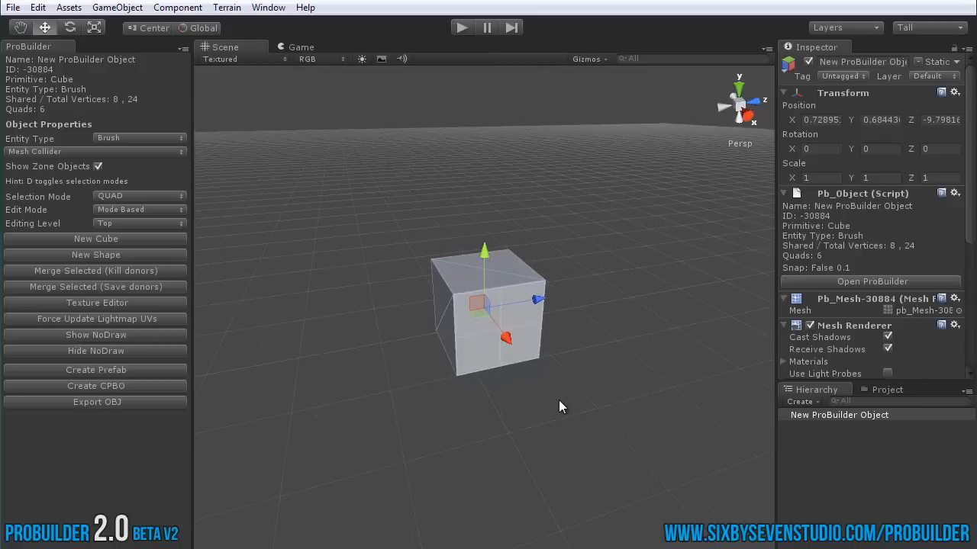
scroll(558, 400, "up", 3)
left_click_drag(492, 424, 577, 413, "alt")
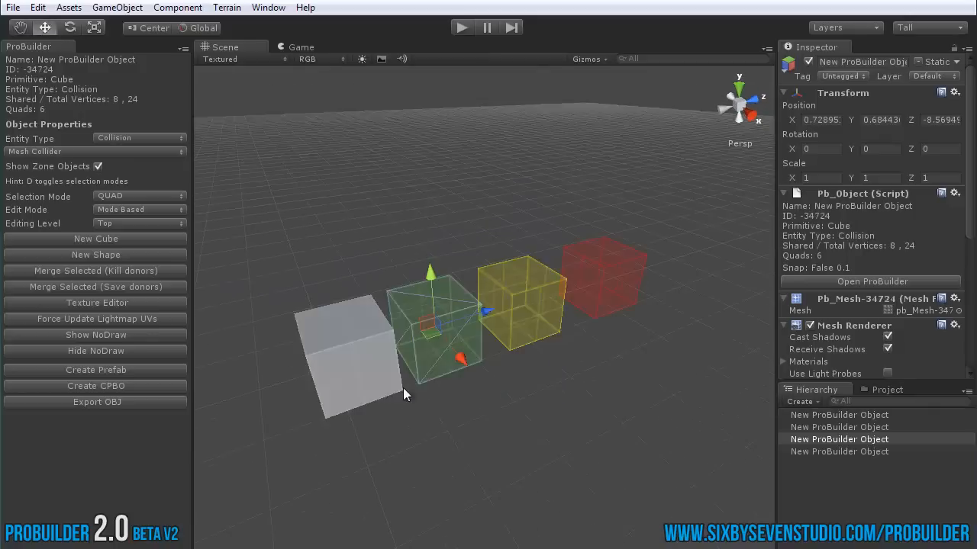
Select the white Brush cube, look at the available Edit Mode options, and clear the selection.
mouse_move(402, 387)
left_mouse_down("alt")
mouse_move(461, 376)
mouse_move(354, 358)
mouse_move(480, 384)
mouse_move(529, 381)
mouse_move(481, 357)
mouse_move(510, 381)
left_mouse_up("alt")
left_click(354, 357)
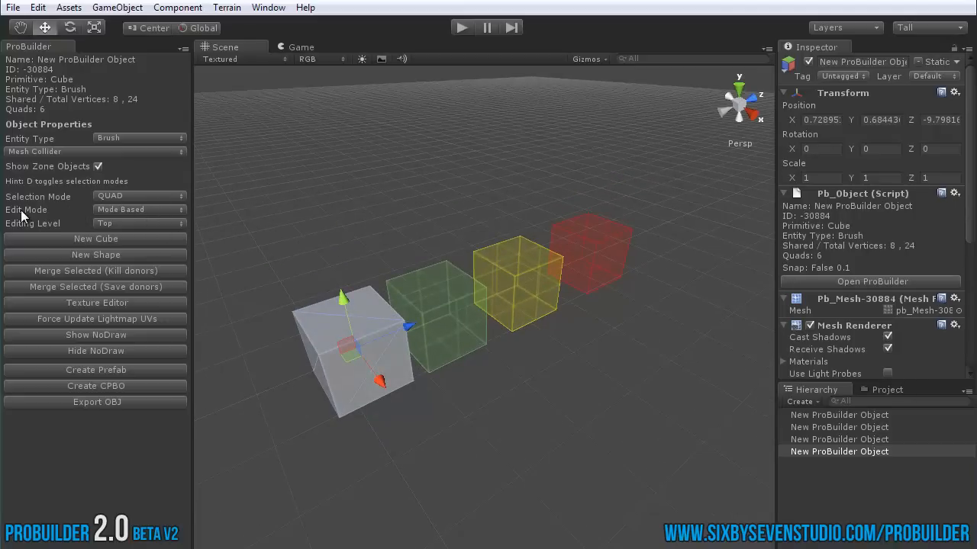
left_click(165, 209)
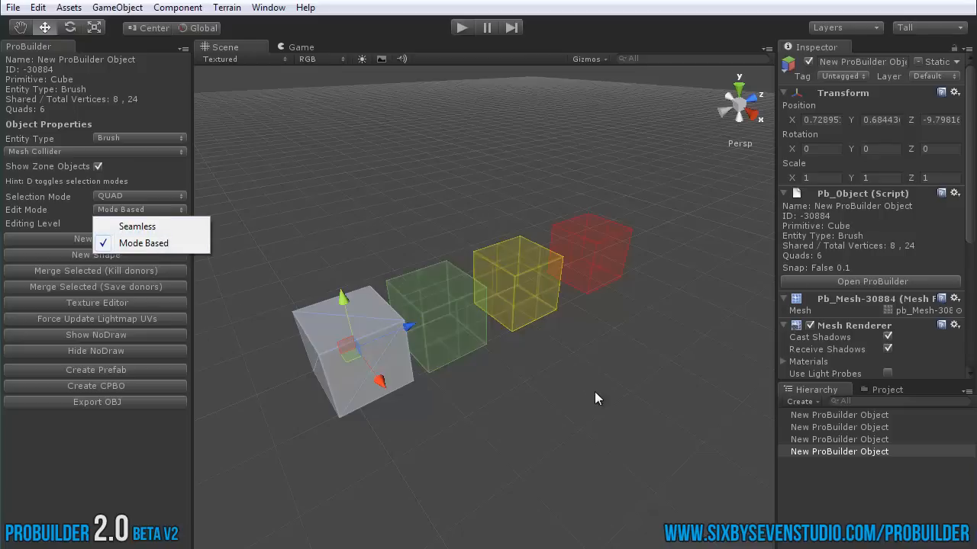
left_click(555, 404)
left_click(554, 399)
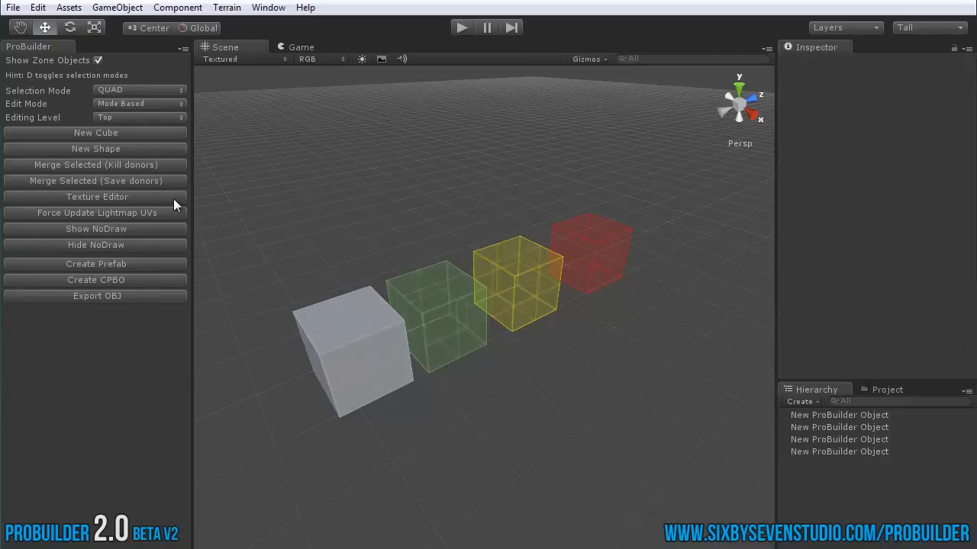
Select the white Brush cube and set the Editing Level to Geometry.
left_click(368, 344)
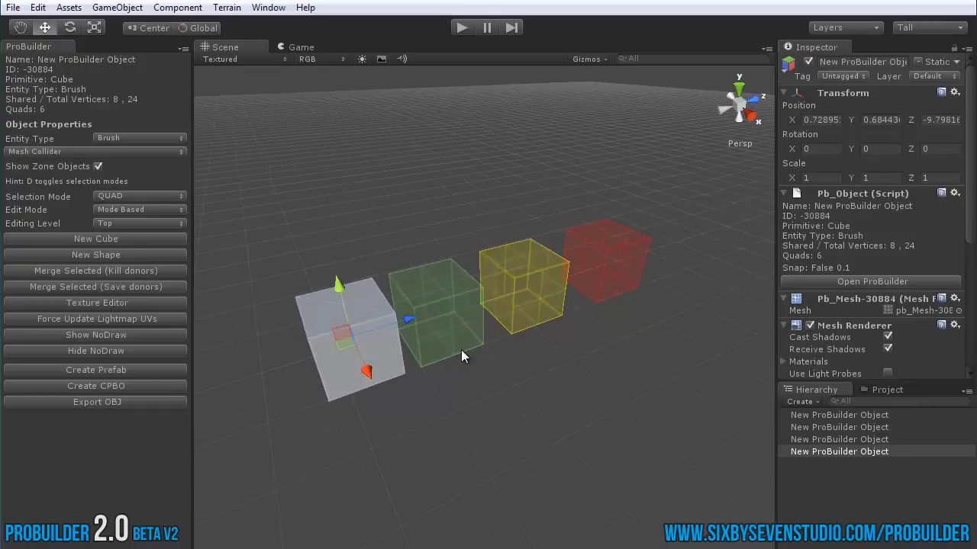
left_click_drag(458, 349, 500, 362, "alt")
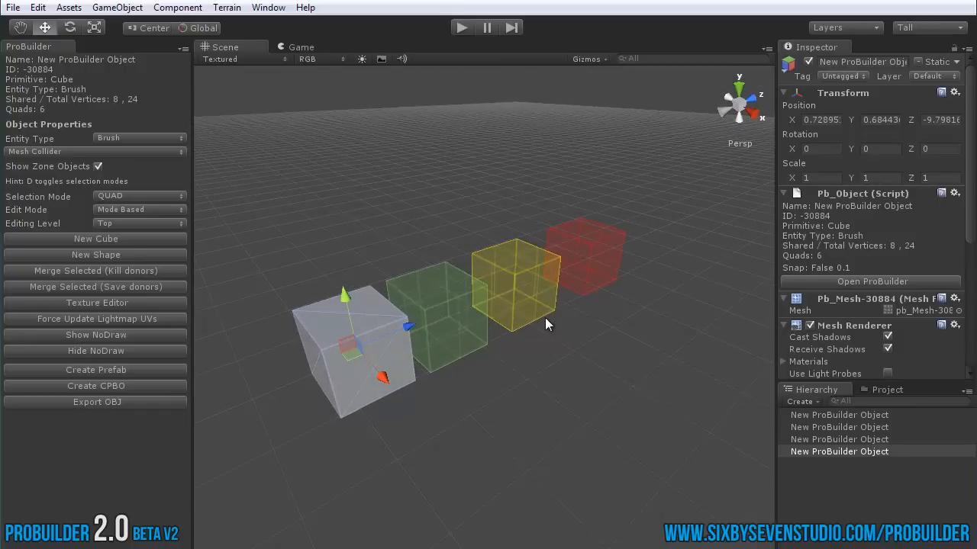
left_click_drag(544, 317, 508, 363, "alt")
middle_click_drag(471, 368, 481, 374)
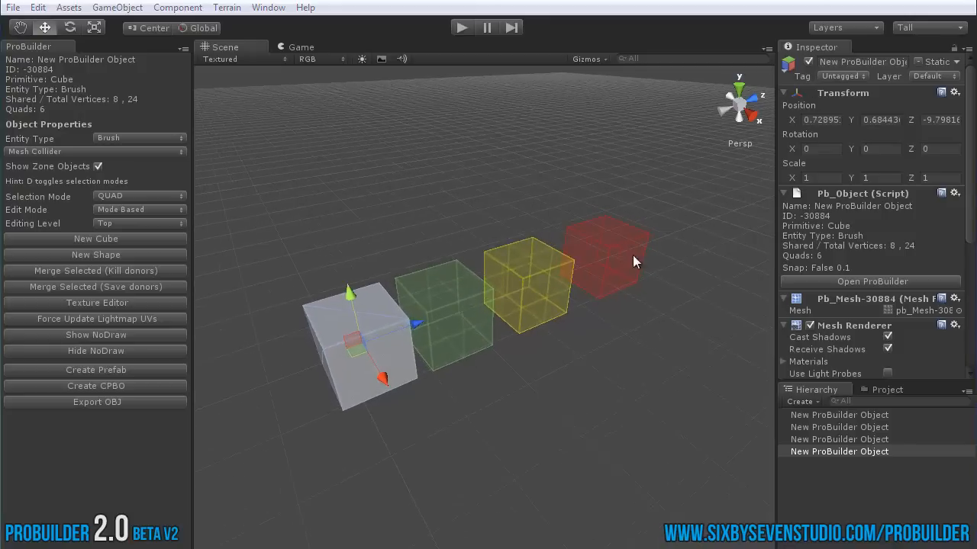
middle_click_drag(568, 307, 543, 299)
left_click_drag(523, 323, 471, 309, "alt")
middle_click_drag(439, 348, 491, 353)
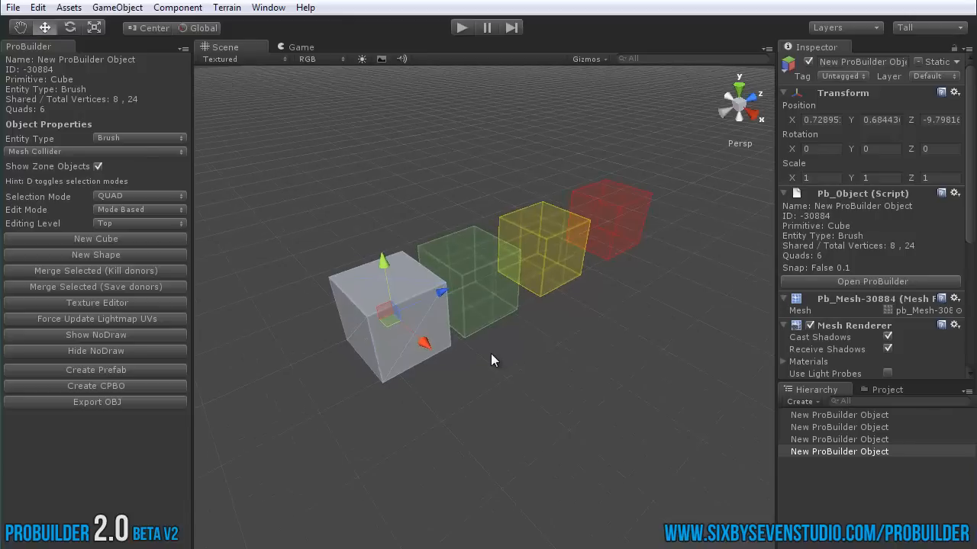
key("g")
left_click_drag(495, 353, 489, 335, "alt")
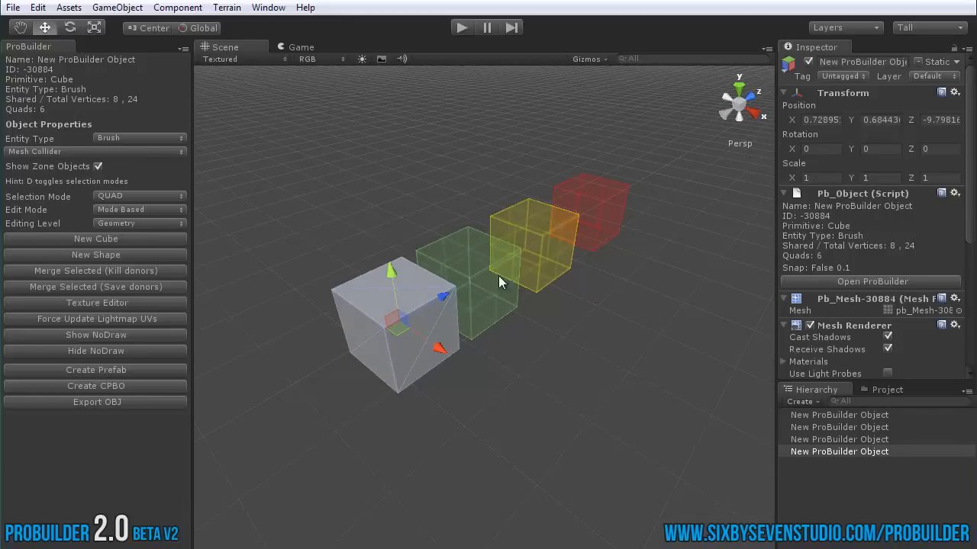
Stretch the white Brush cube upward by its top face and lengthen the yellow Trigger cube forward along the X axis.
left_click_drag(500, 279, 351, 126, "alt")
left_click(413, 280)
left_click_drag(427, 281, 491, 289, "alt")
left_click(544, 328)
left_click_drag(545, 330, 693, 456, "alt")
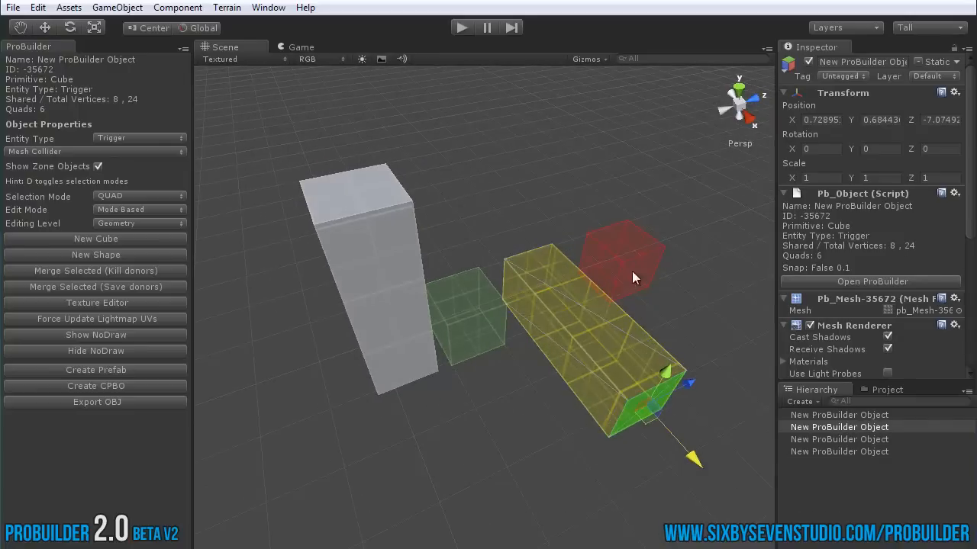
Enlarge the red Occluder cube into a large block by pulling its faces outward.
left_click(621, 245)
left_click_drag(644, 190, 676, 82)
left_click_drag(497, 250, 397, 199, "alt")
left_click(398, 200)
left_click_drag(460, 203, 554, 258)
left_click_drag(658, 206, 663, 305)
Select the white Brush block's front face and pull it outward to deepen the block.
mouse_move(299, 321)
left_mouse_down("alt")
mouse_move(423, 332)
mouse_move(387, 304)
left_mouse_up("alt")
left_click(387, 304)
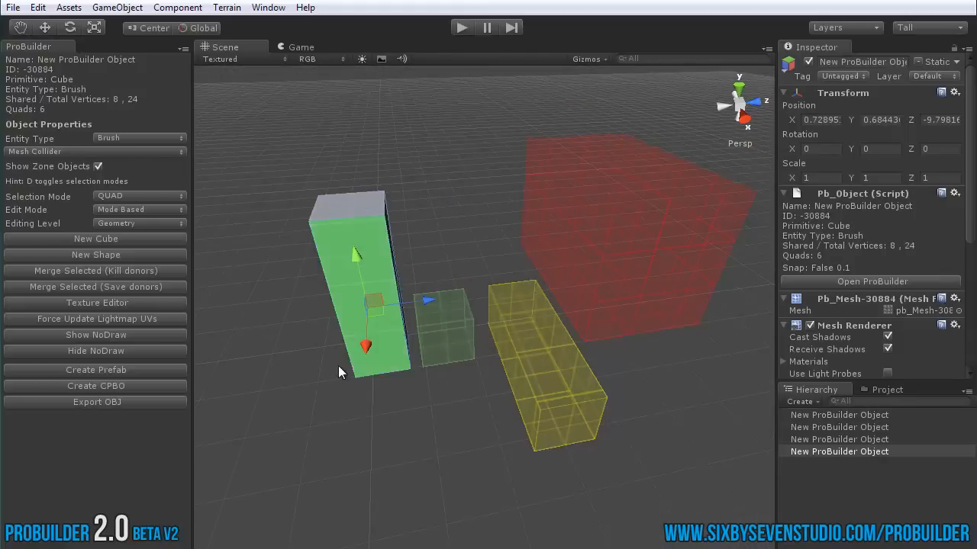
mouse_move(338, 365)
left_mouse_down("alt")
mouse_move(410, 365)
mouse_move(478, 406)
mouse_move(375, 364)
mouse_move(347, 367)
left_mouse_up("alt")
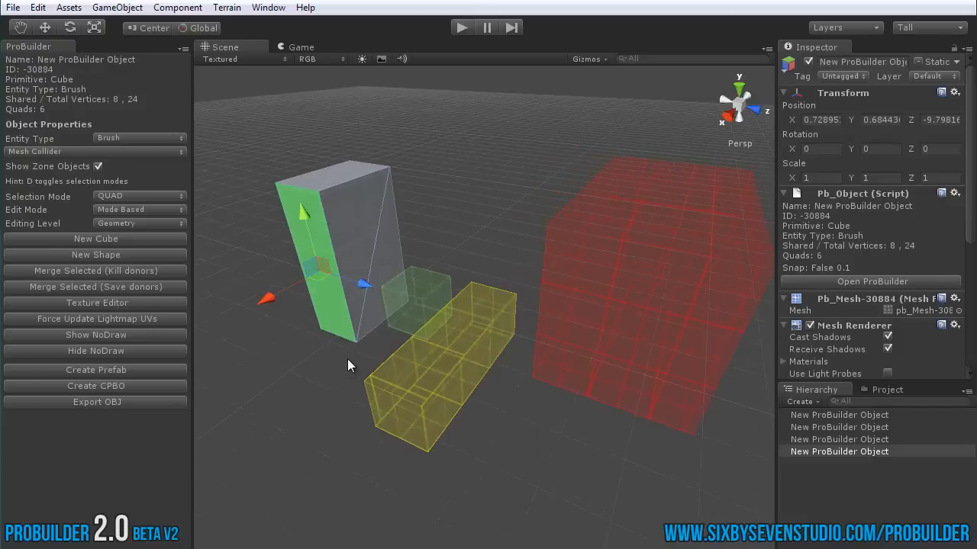
Switch to vertex selection and slope the white Brush block's top by lowering its upper front vertices.
key("d")
left_click_drag(517, 351, 430, 201, "alt")
left_click(415, 159)
left_click_drag(397, 129, 432, 203)
Toggle between quad and vertex selection while picking elements of the white Brush block, ending in QUAD mode.
key("d")
left_click(346, 215)
key("d")
left_click(300, 156)
key("d")
scroll(572, 288, "down", 3)
Select the red Occluder block and, in VERTEX selection mode, lower its top vertices on one side.
left_click(566, 273)
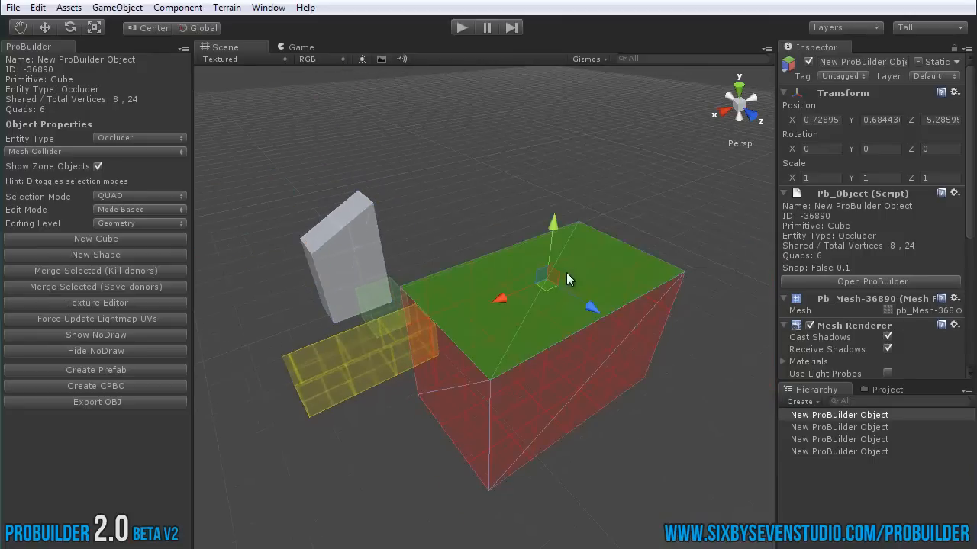
key("d")
left_click_drag(566, 273, 568, 210, "alt")
left_click_drag(552, 201, 698, 321)
left_click_drag(622, 199, 629, 261)
left_click_drag(425, 315, 488, 401, "alt")
Set the Editing Level to Top, move the whole red Occluder block slightly down, and clear the selection.
key("g")
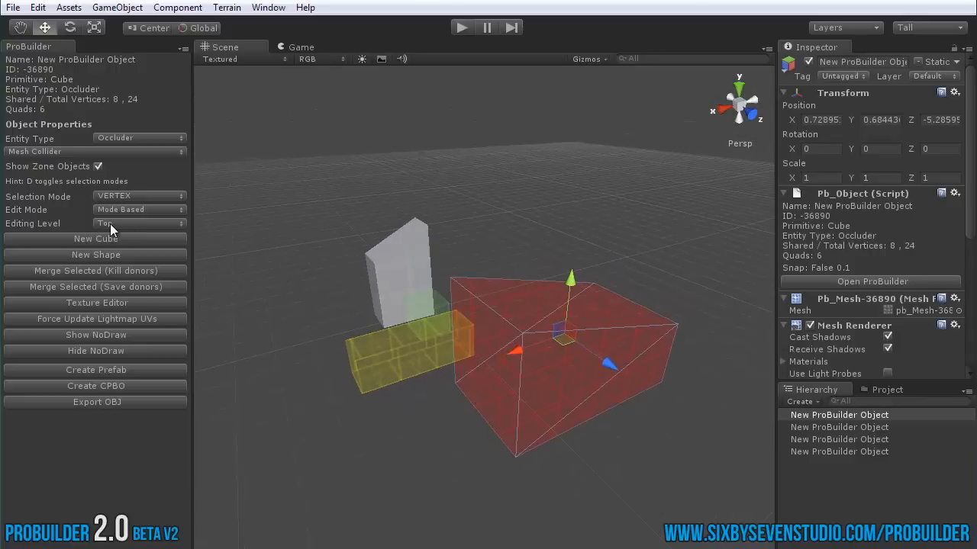
left_click_drag(561, 286, 593, 287)
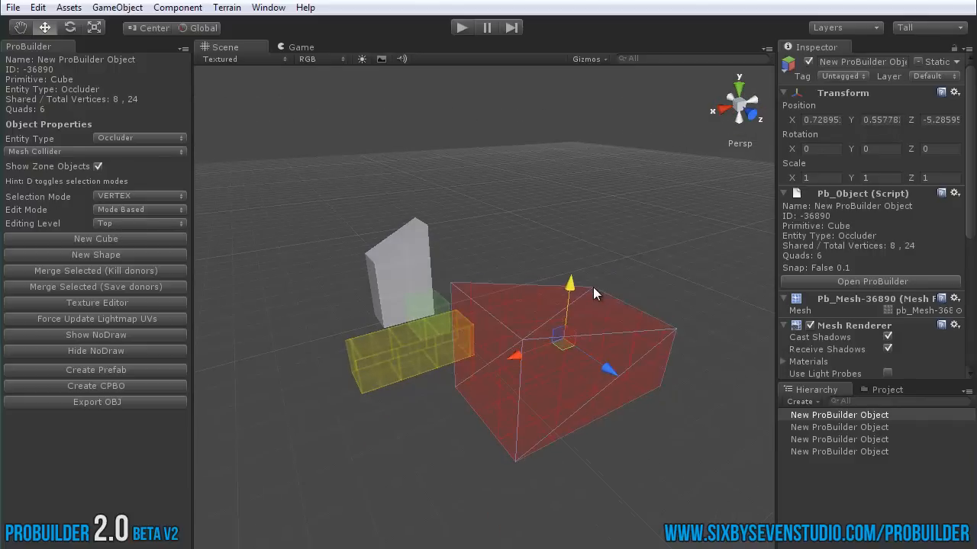
left_click_drag(363, 290, 567, 343, "alt")
left_click(489, 365)
left_click(616, 477)
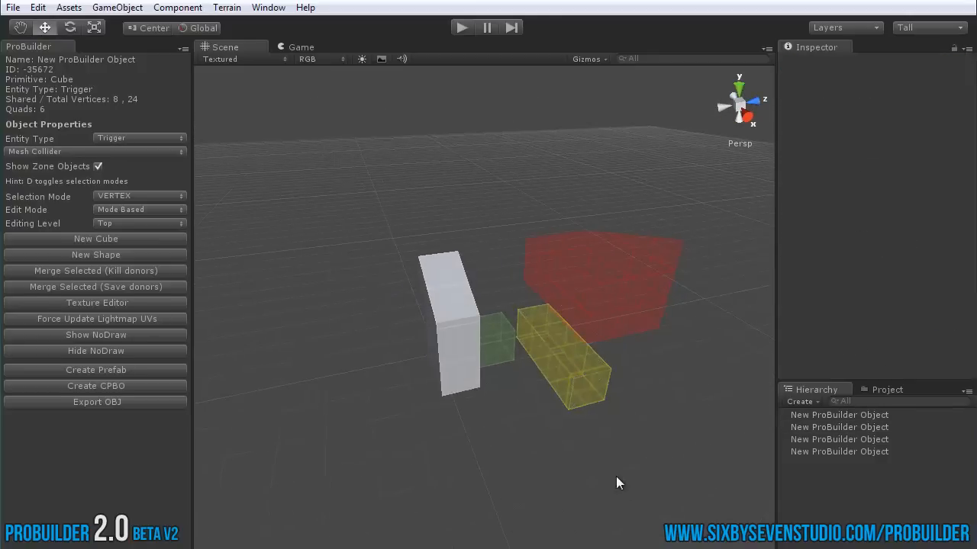
Select the white, green and yellow objects together and open the Texture Editor, placing it clear of the objects.
left_click_drag(647, 496, 404, 362)
scroll(486, 387, "up", 2)
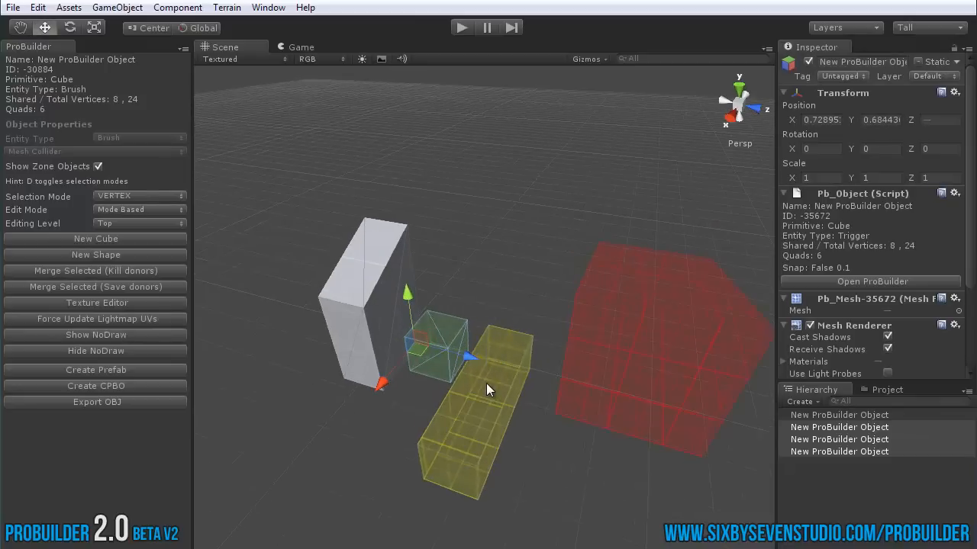
key("j")
left_click_drag(476, 385, 519, 367, "alt")
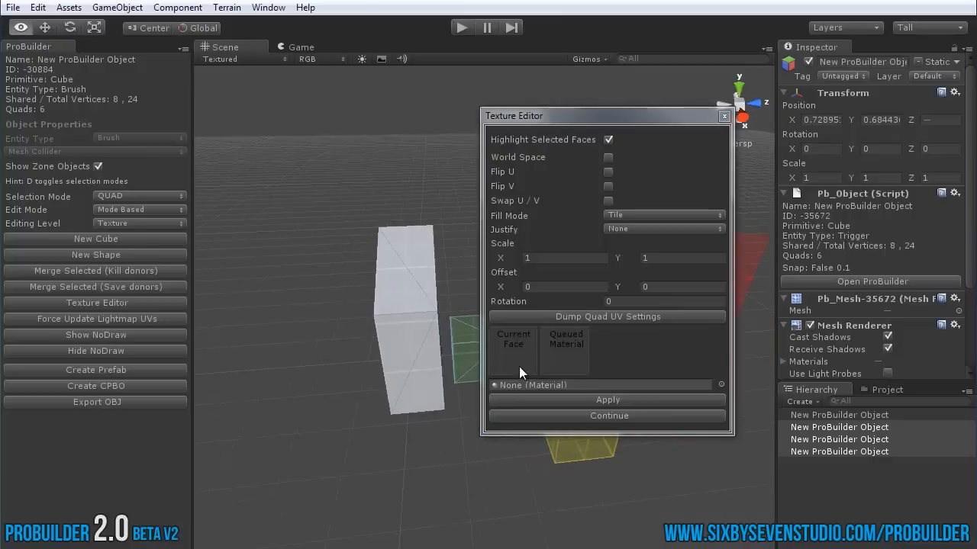
left_click_drag(580, 122, 768, 84)
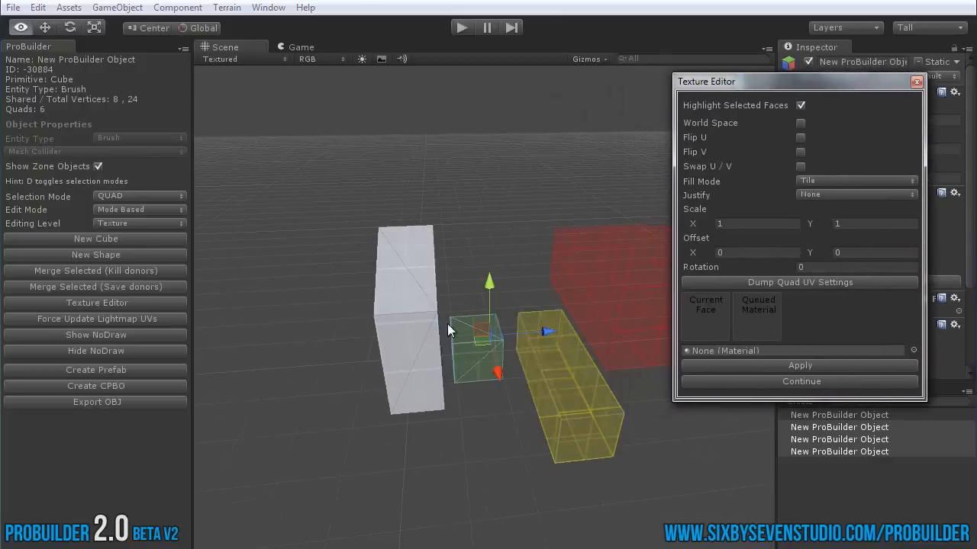
Select the white block's sloped top face, followed by its front face together with the yellow Trigger block's long side face.
left_click_drag(519, 313, 330, 291, "alt")
left_click(331, 291)
left_click_drag(317, 365, 373, 361, "alt")
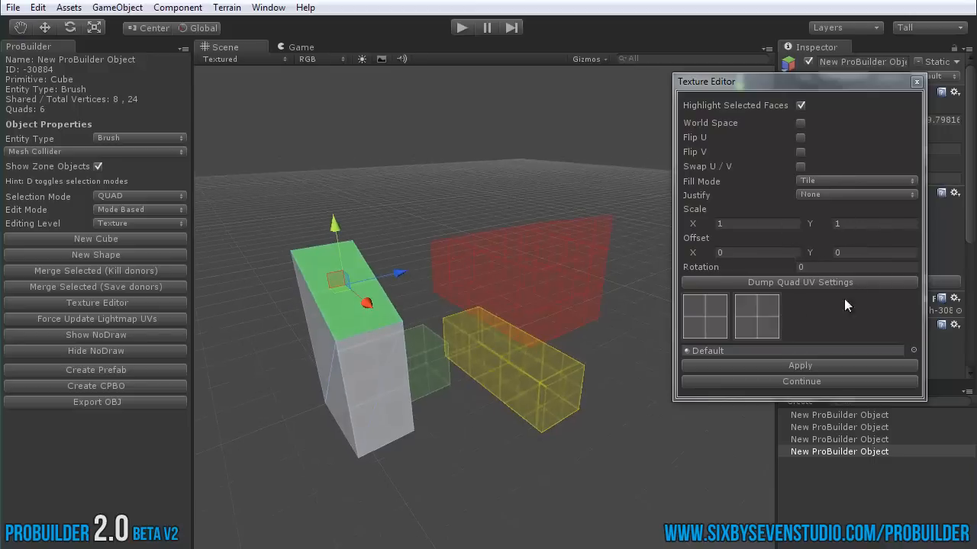
left_click_drag(535, 338, 423, 369, "alt")
scroll(460, 330, "up", 3)
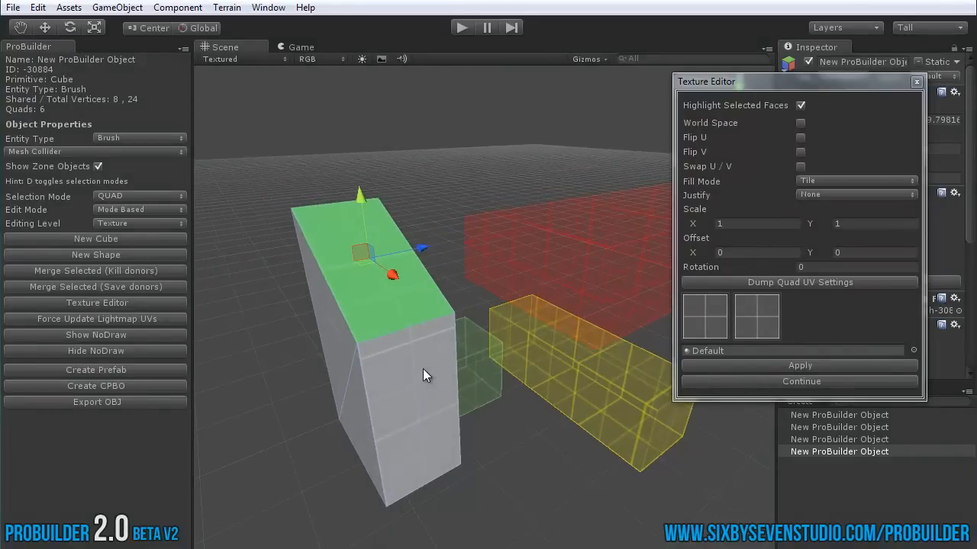
left_click(423, 368)
left_click(558, 381, "shift")
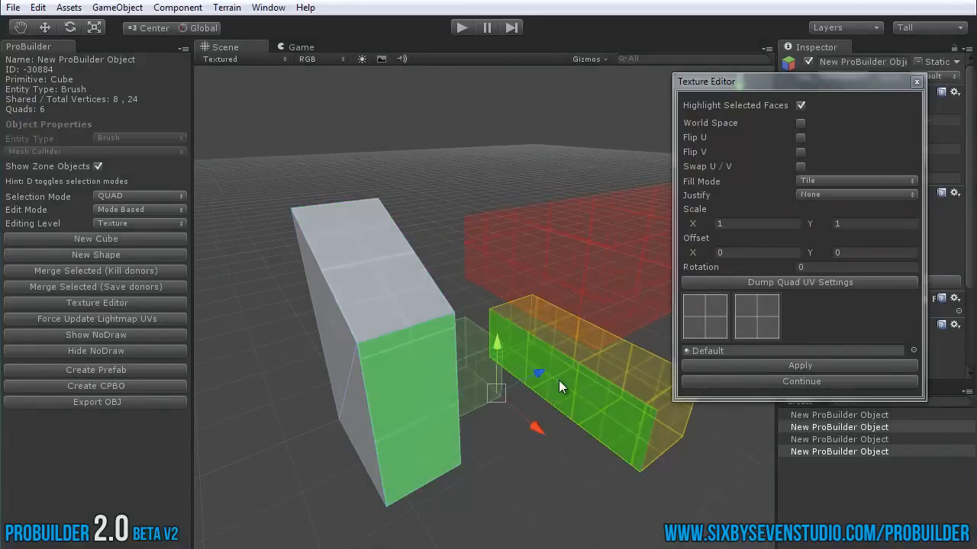
Select two adjacent side faces of the white Brush block and apply the NoDraw material to them.
left_click(404, 433)
left_click_drag(324, 431, 490, 401, "alt")
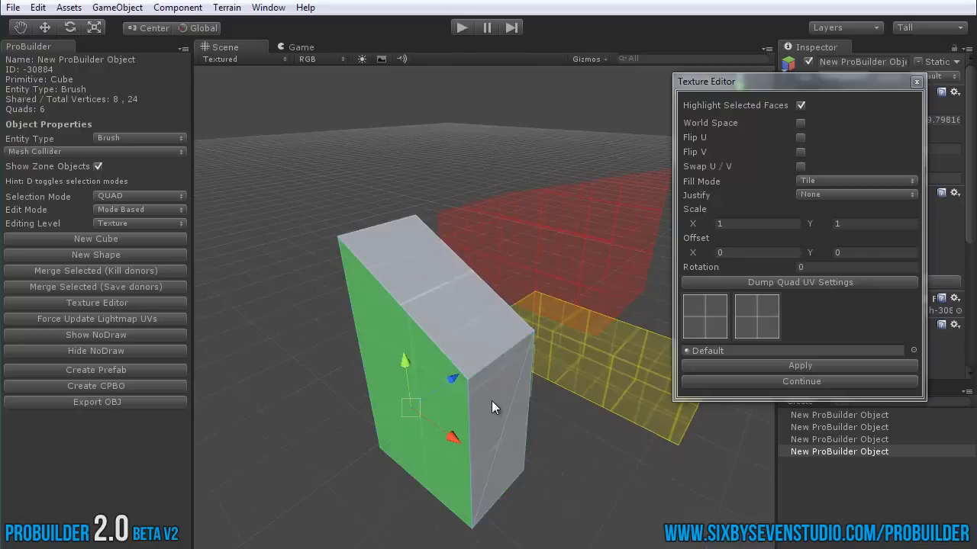
left_click(505, 426, "shift")
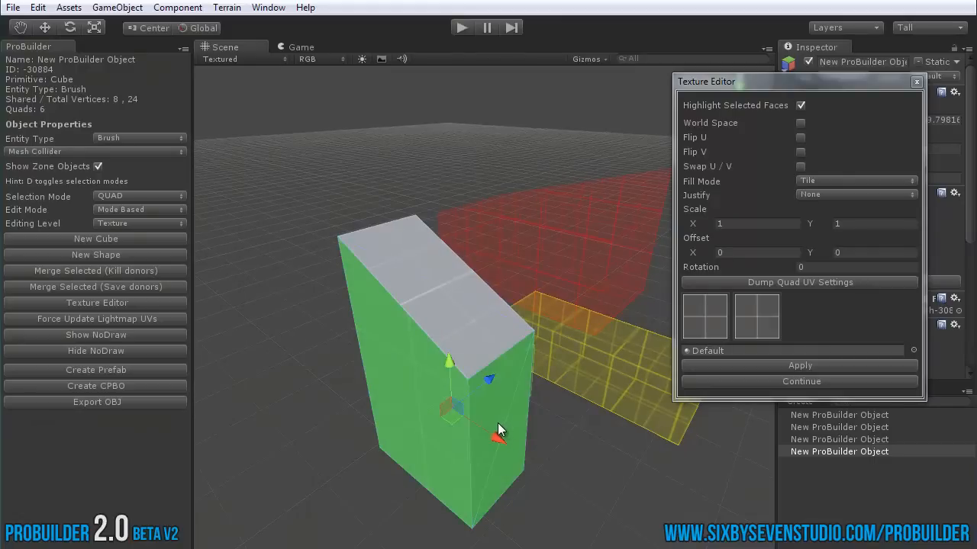
key("n")
left_click_drag(555, 435, 534, 446, "alt")
Choose the Occluder material and apply it to the white Brush block's sloped top face.
left_click(914, 350)
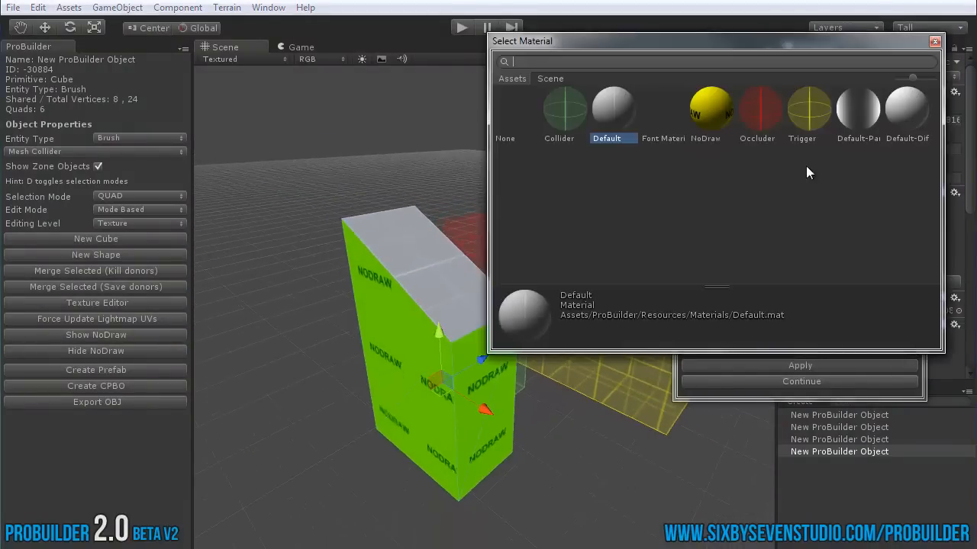
double_click(765, 109)
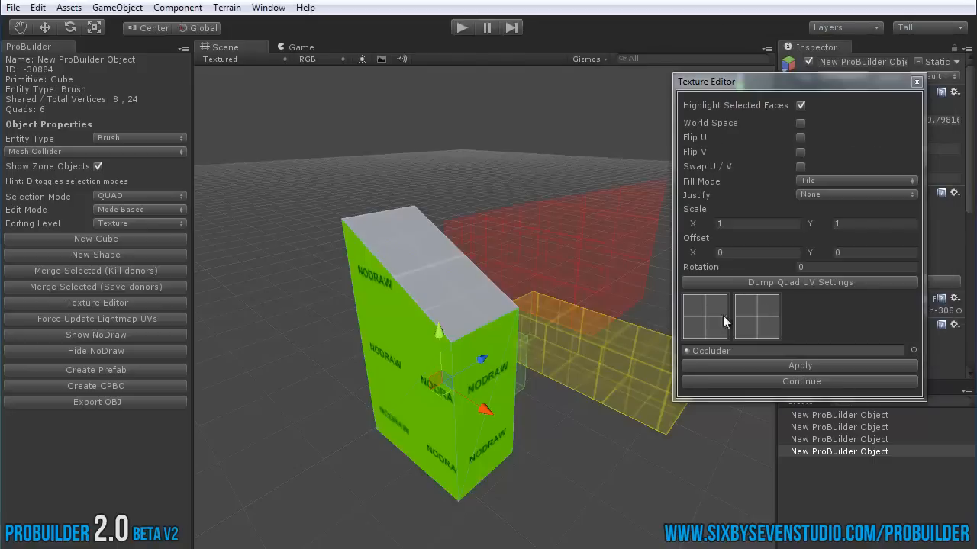
left_click_drag(513, 306, 445, 323, "alt")
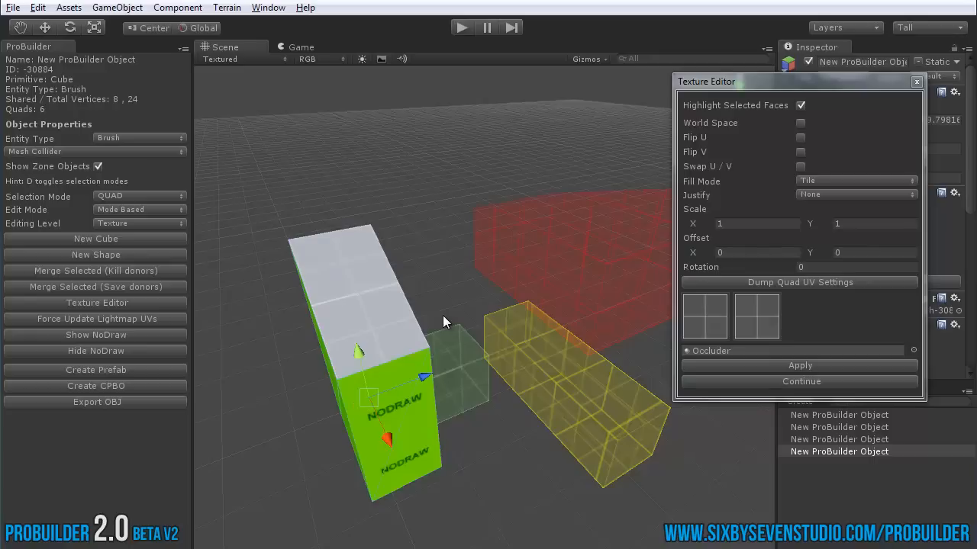
left_click(361, 282)
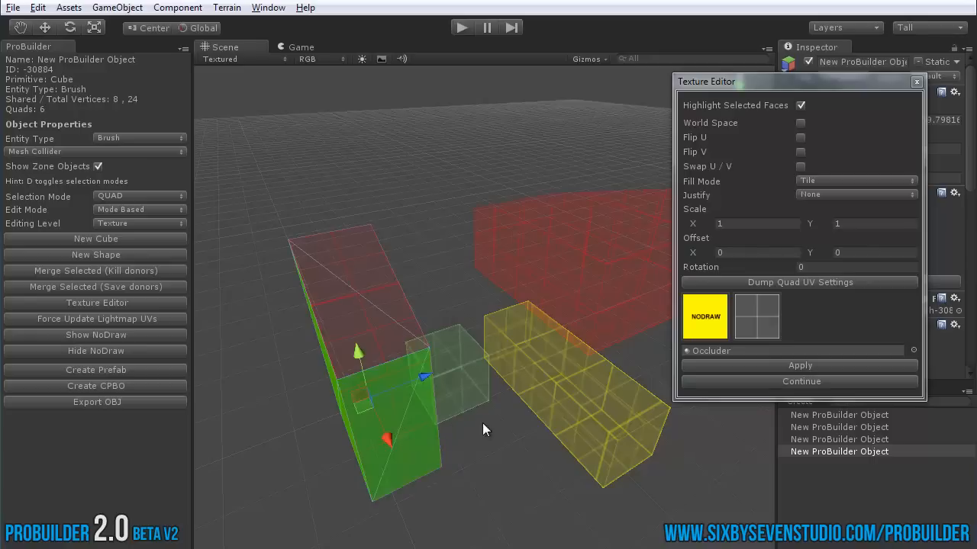
Select only the Brush block's wider NoDraw side face and close the Texture Editor, returning to the Geometry level.
left_click_drag(482, 423, 516, 390, "alt")
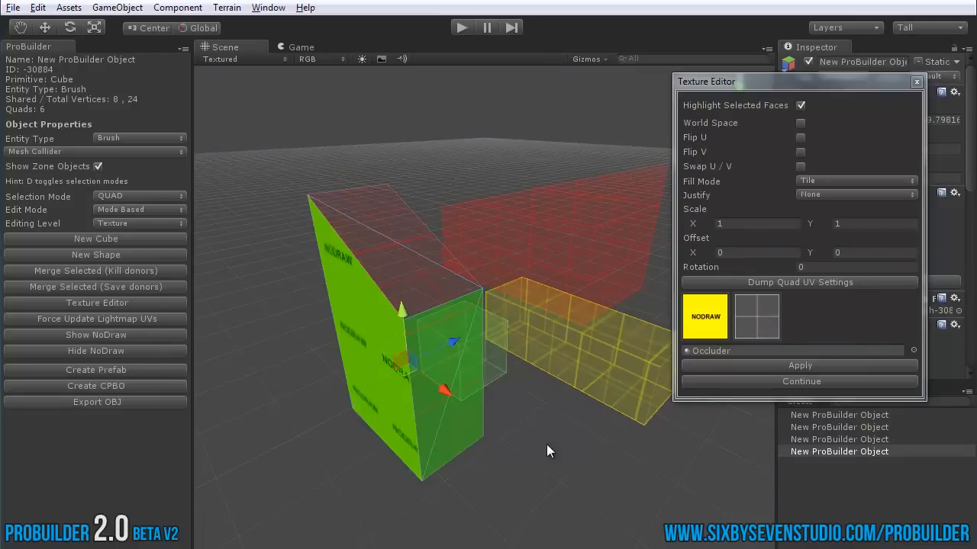
left_click_drag(610, 482, 500, 445, "alt")
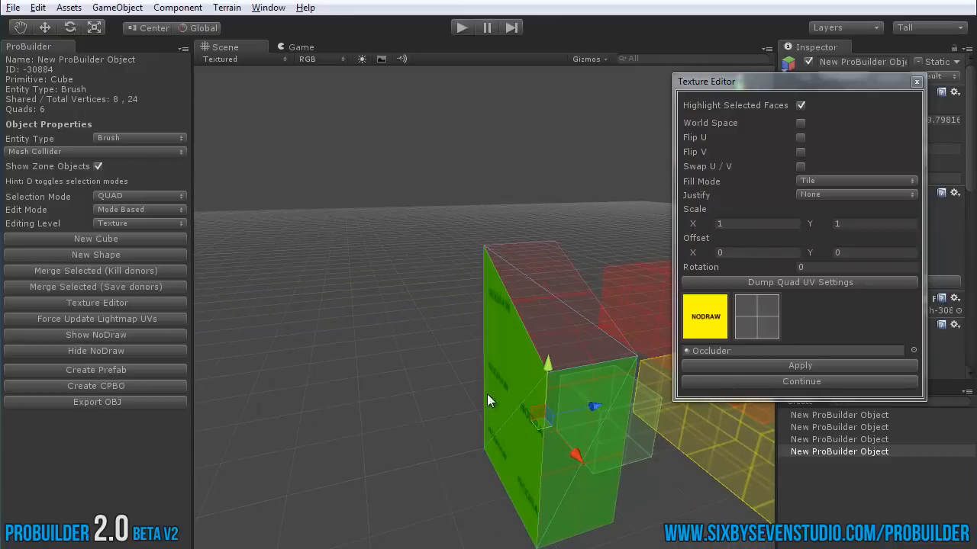
left_click_drag(487, 393, 590, 356, "alt")
left_click_drag(564, 399, 507, 364, "alt")
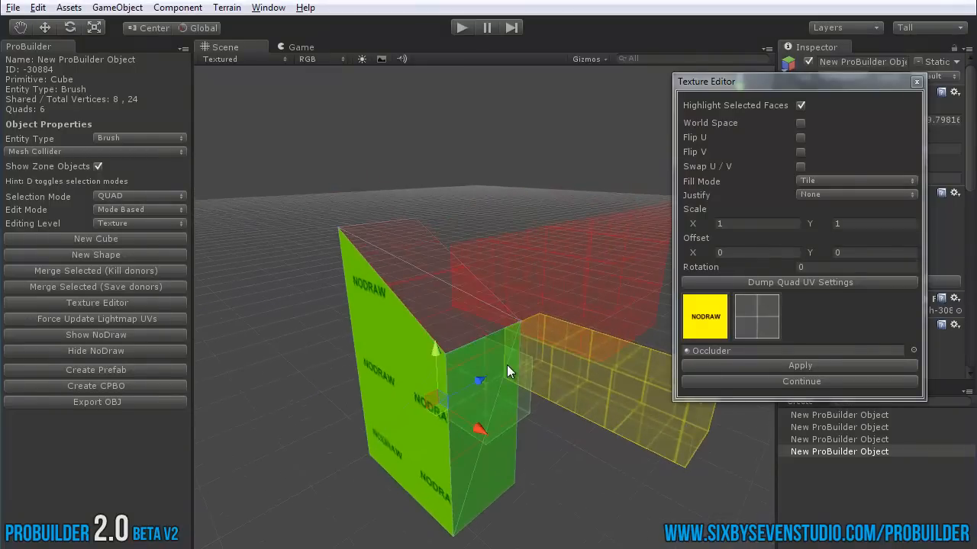
left_click(398, 330, "ctrl+shift")
left_click_drag(398, 330, 504, 391, "alt")
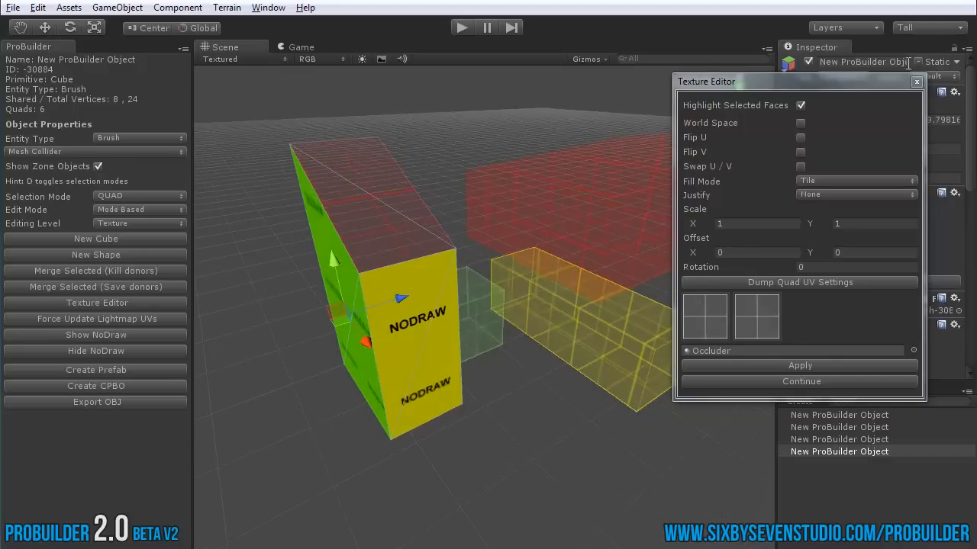
left_click(918, 82)
left_click_drag(492, 305, 348, 233, "alt")
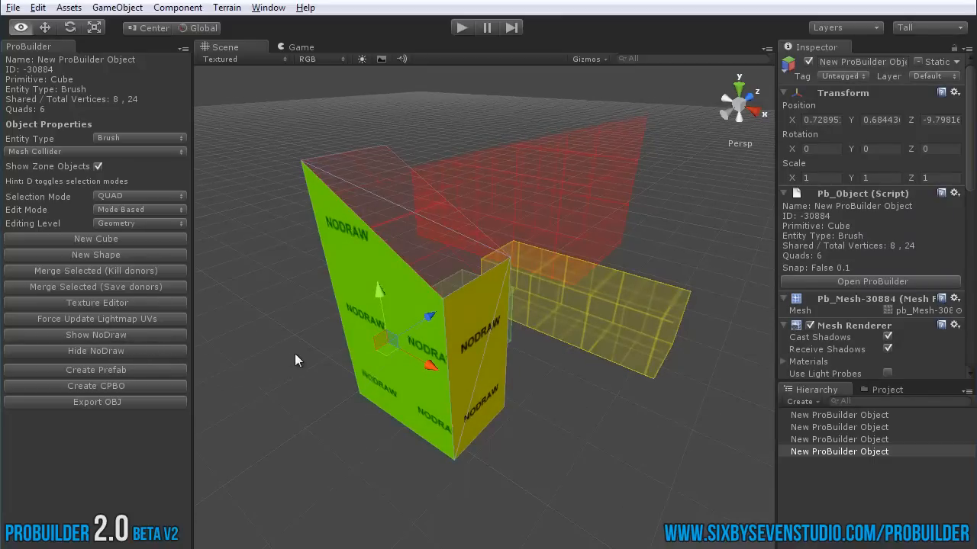
Hide the NoDraw faces of the Brush block and clear the selection.
left_click_drag(294, 354, 135, 338, "alt")
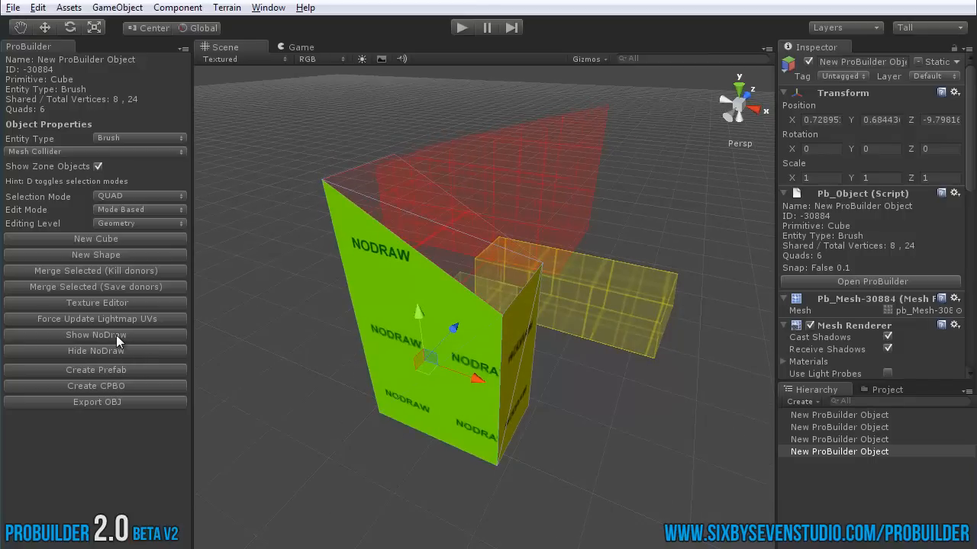
left_click(122, 351)
left_click_drag(366, 366, 581, 341, "alt")
left_click(507, 452)
middle_click_drag(552, 367, 460, 380)
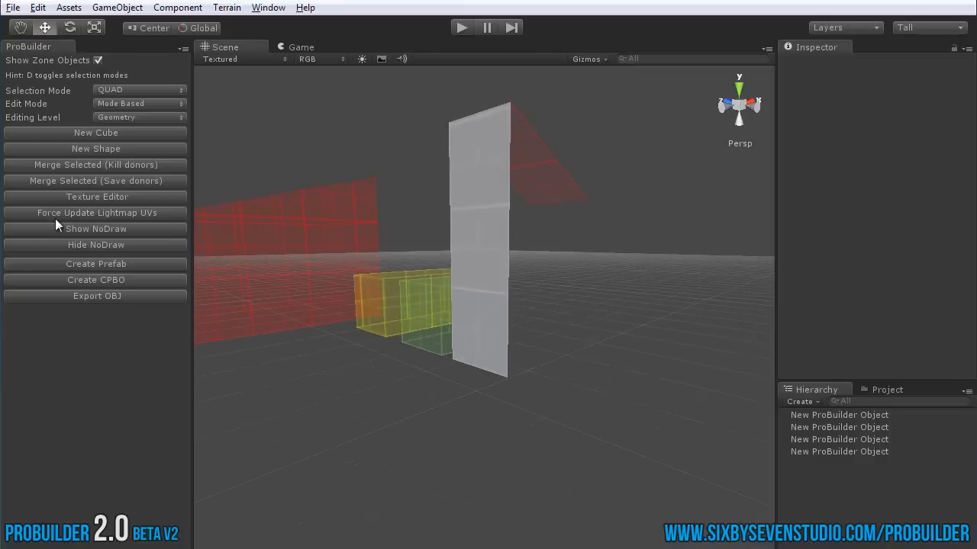
Show the NoDraw faces again, hide them once more and inspect the block from both sides.
left_click(107, 231)
left_click_drag(214, 229, 82, 265, "alt")
left_click(99, 245)
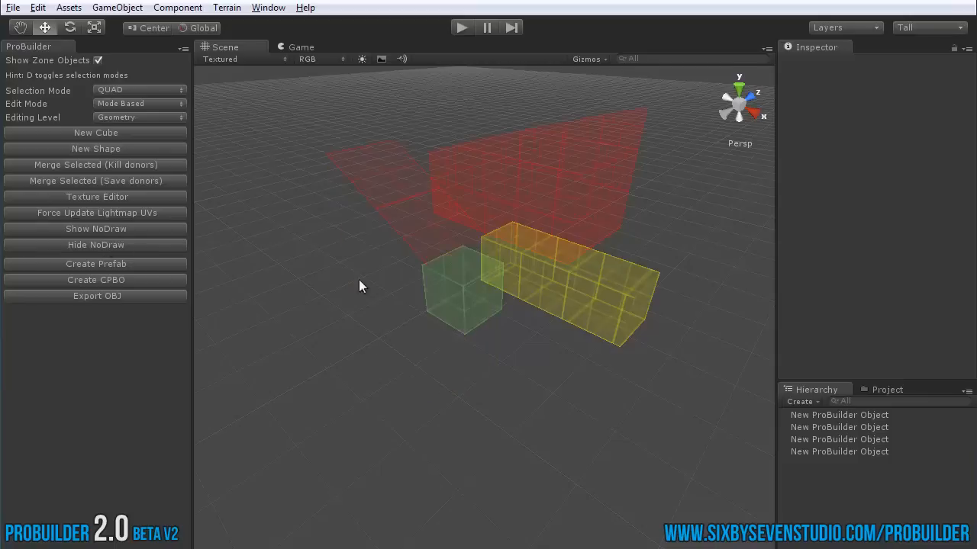
left_click_drag(359, 279, 595, 296, "alt")
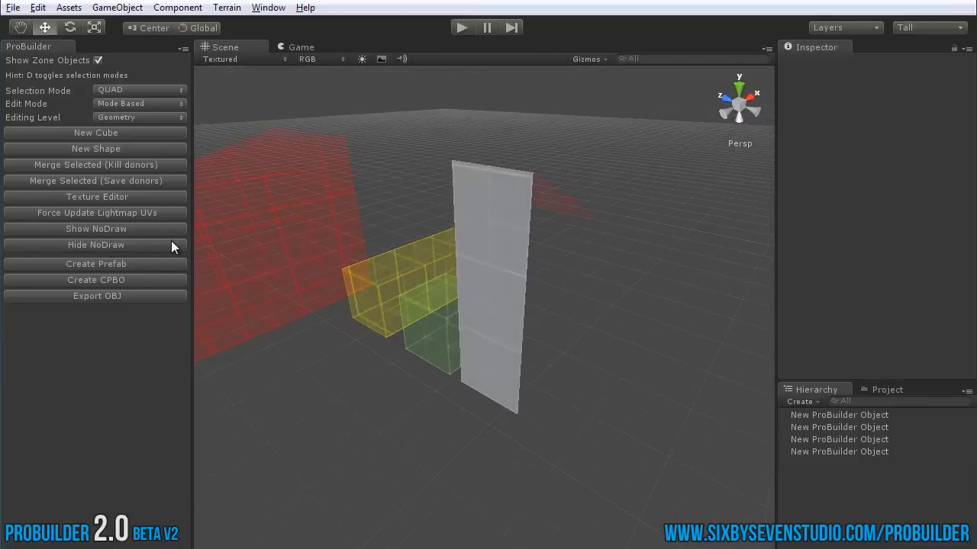
Show all NoDraw faces in the scene and view the block's NoDraw sides up close.
left_click(114, 230)
left_click_drag(624, 330, 182, 343, "alt")
middle_click_drag(444, 324, 475, 369)
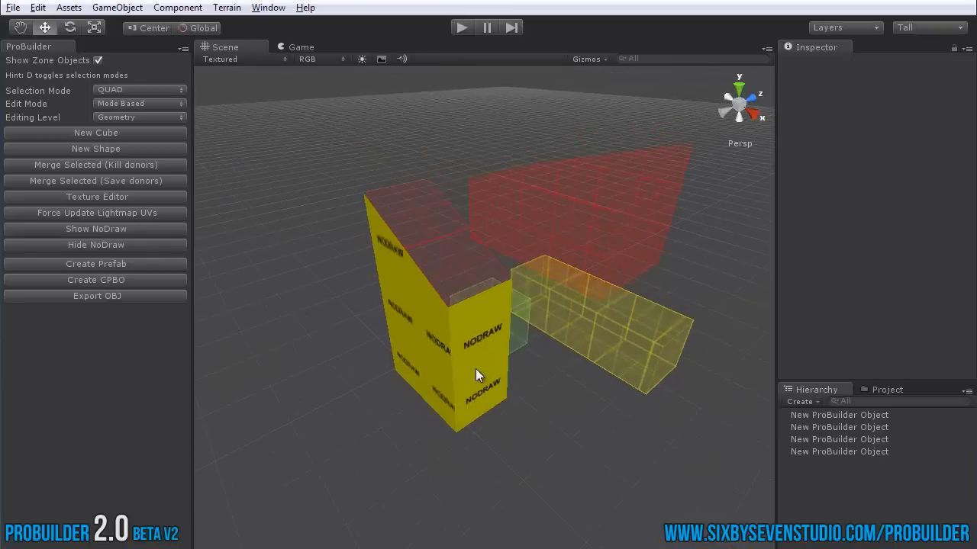
scroll(478, 366, "up", 3)
left_click_drag(488, 372, 458, 345, "alt")
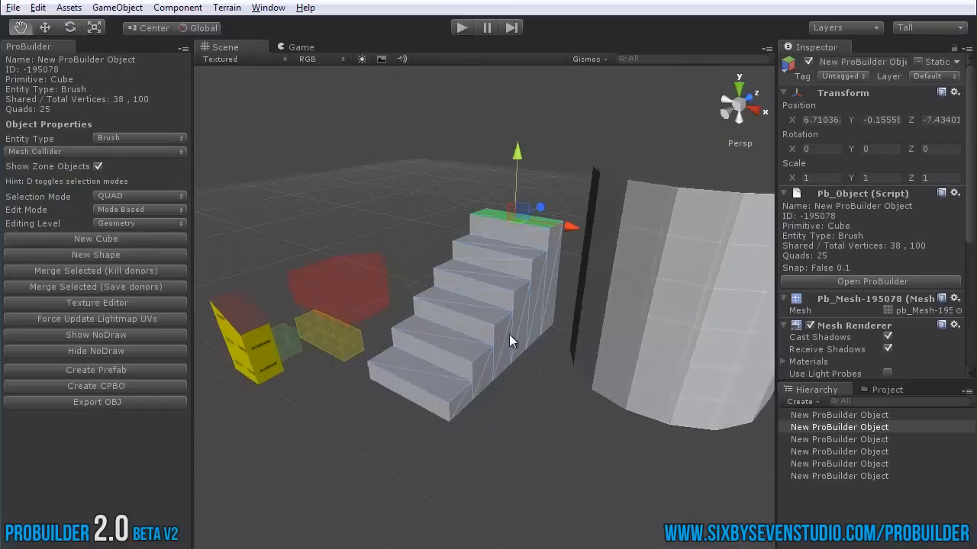
Select the staircase's tall back face and switch to the Texture level with the Texture Editor open.
left_click_drag(509, 334, 568, 379, "alt")
middle_click_drag(567, 379, 509, 375)
scroll(509, 375, "up", 3)
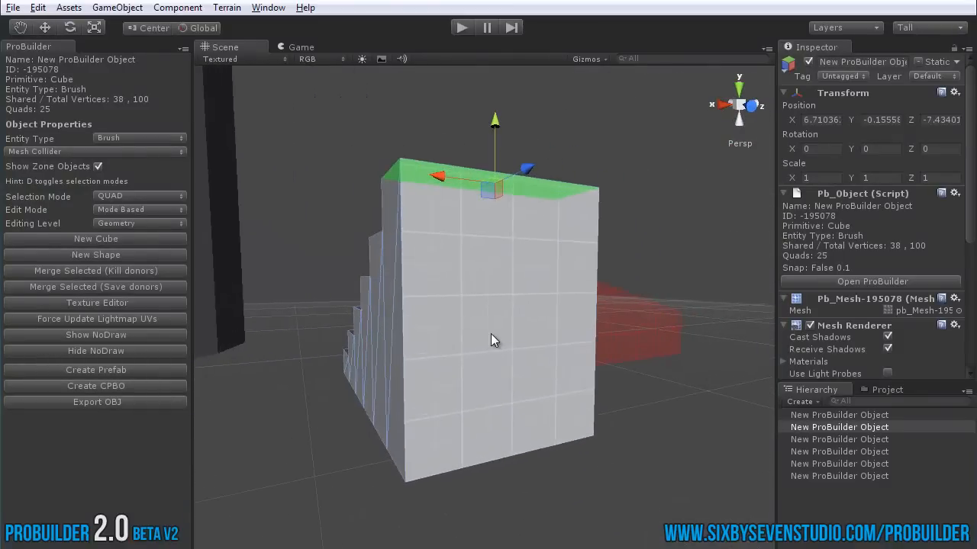
left_click(490, 340)
key("j")
left_click_drag(491, 379, 370, 283, "alt")
left_click(469, 300)
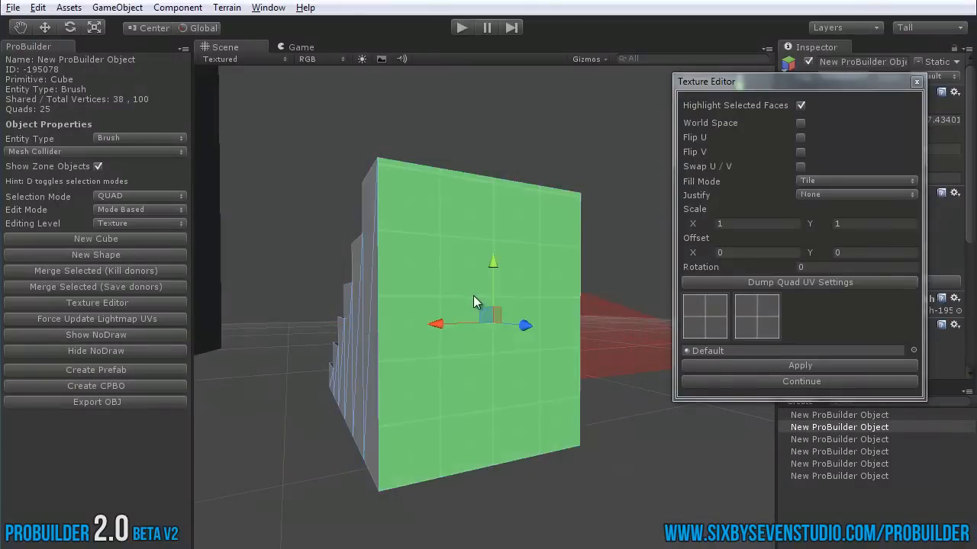
Shift the texture on the staircase's back face to an offset of about X -0.30, Y 1.95.
left_click_drag(488, 315, 484, 341)
left_click_drag(502, 241, 534, 274)
left_click_drag(534, 274, 443, 233, "alt")
left_click_drag(456, 371, 493, 366, "alt")
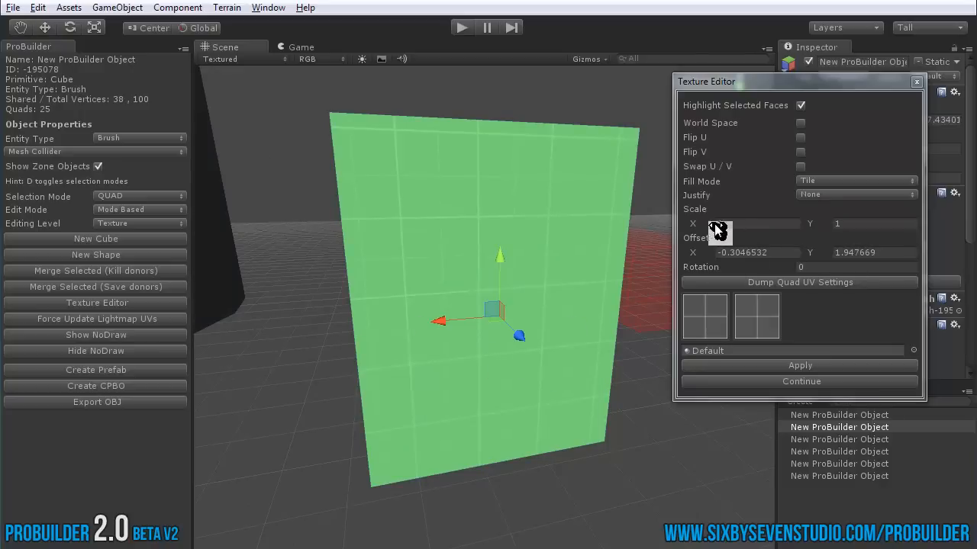
left_click_drag(351, 271, 344, 175, "alt")
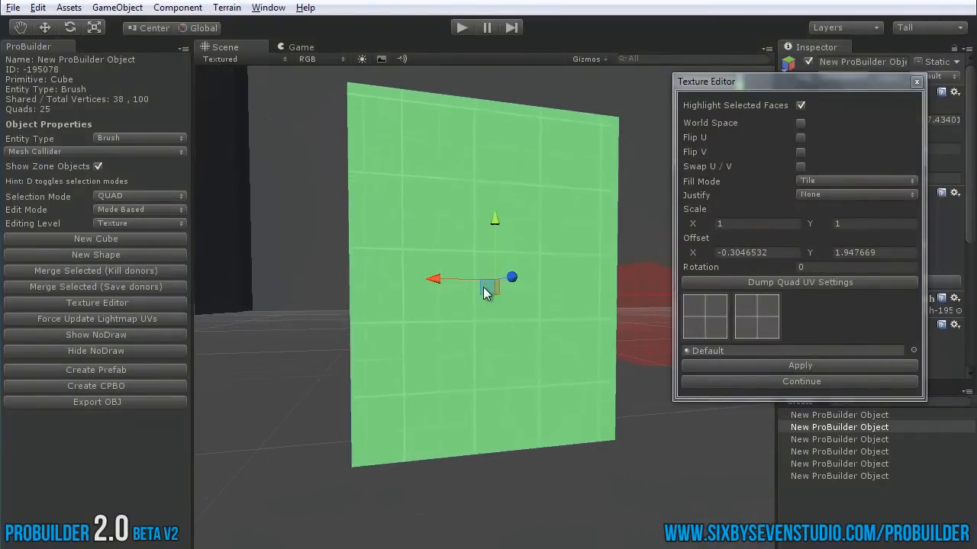
Shift the back face's texture once more, then return to the Geometry level and deselect the staircase.
left_click_drag(485, 291, 537, 263)
left_click_drag(465, 294, 689, 397, "alt")
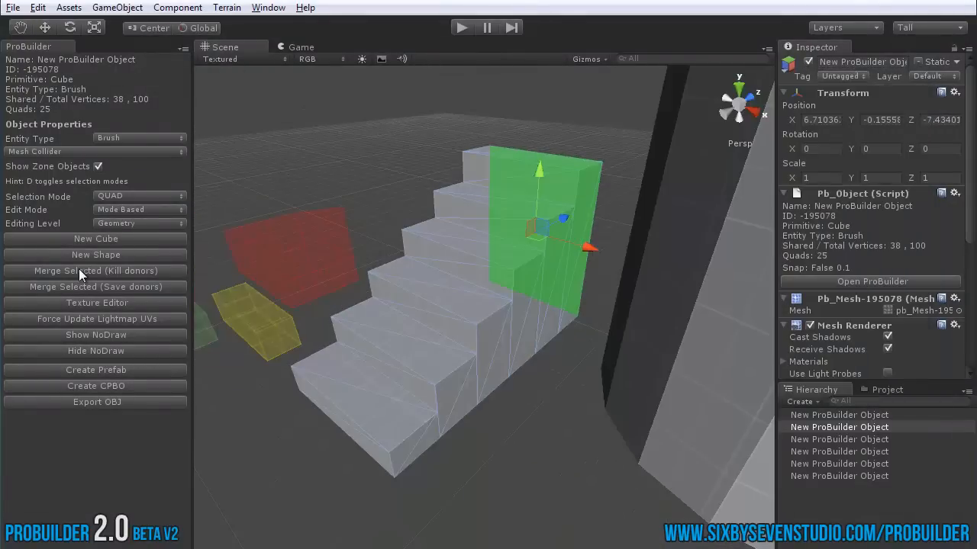
middle_click_drag(302, 294, 473, 284)
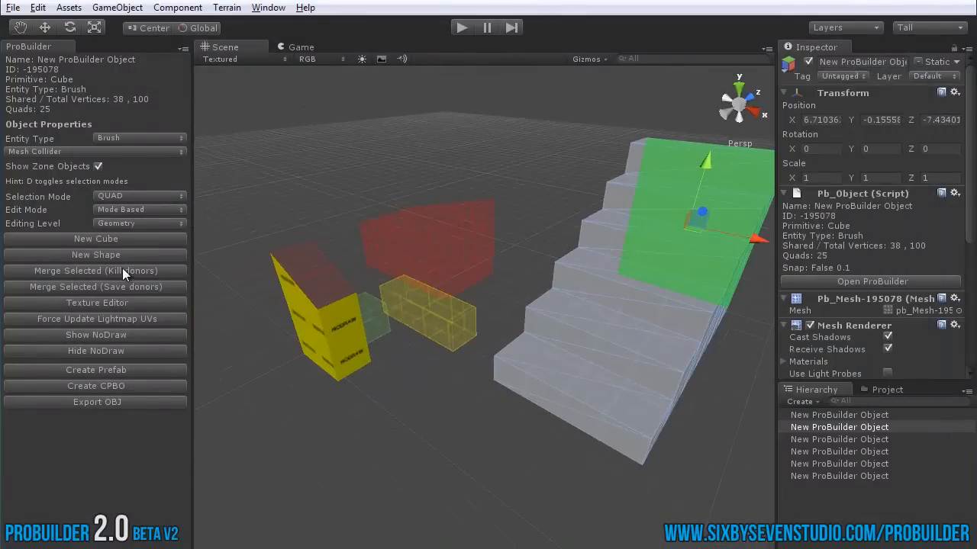
scroll(458, 324, "down", 1)
left_click(487, 367)
scroll(527, 332, "down", 2)
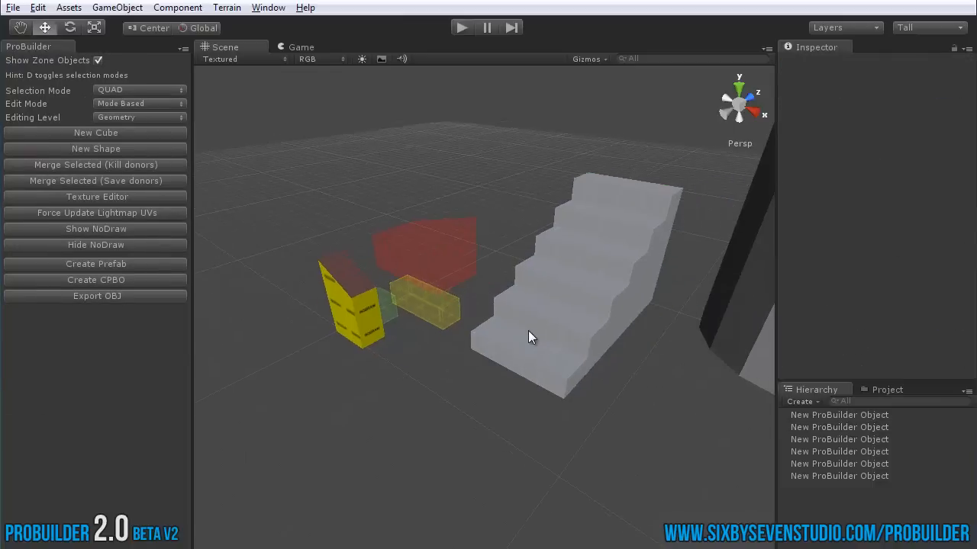
Select one vertical face strip of the curved wall and clear the selection again.
left_click_drag(528, 338, 592, 317, "alt")
left_click(592, 317)
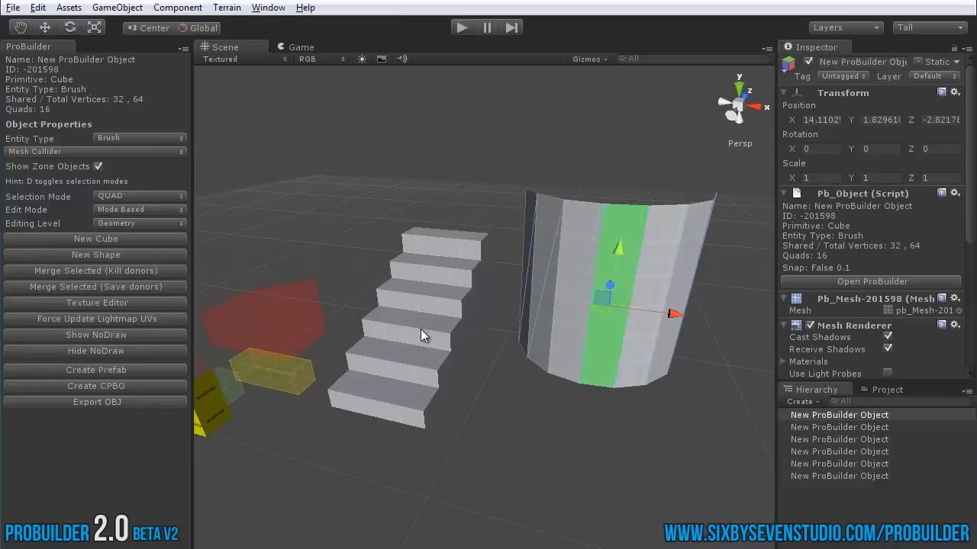
left_click(506, 365)
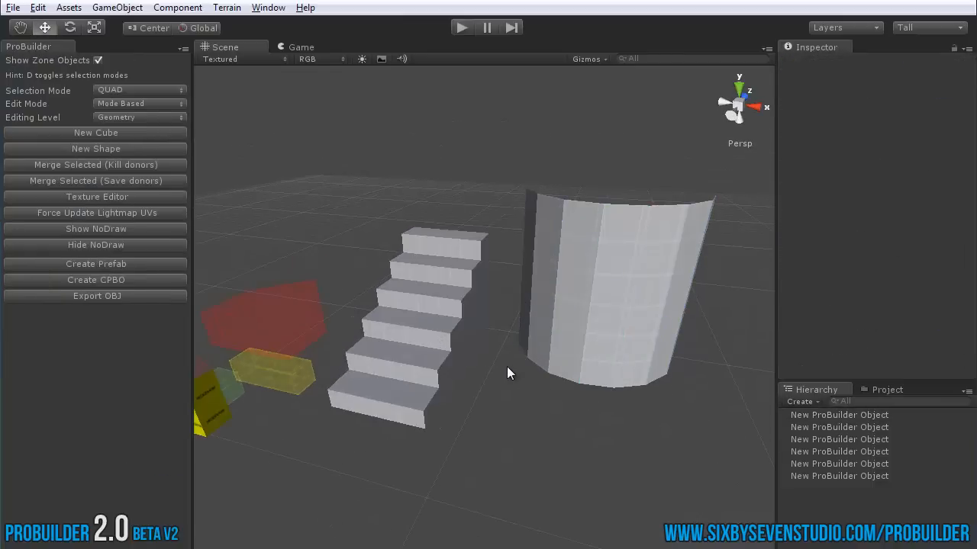
At the Top level, select the curved wall and the staircase together and merge them into one object, saving the donors.
key("Escape")
left_click(540, 327)
left_click(460, 314, "shift")
left_click_drag(513, 356, 425, 378, "alt")
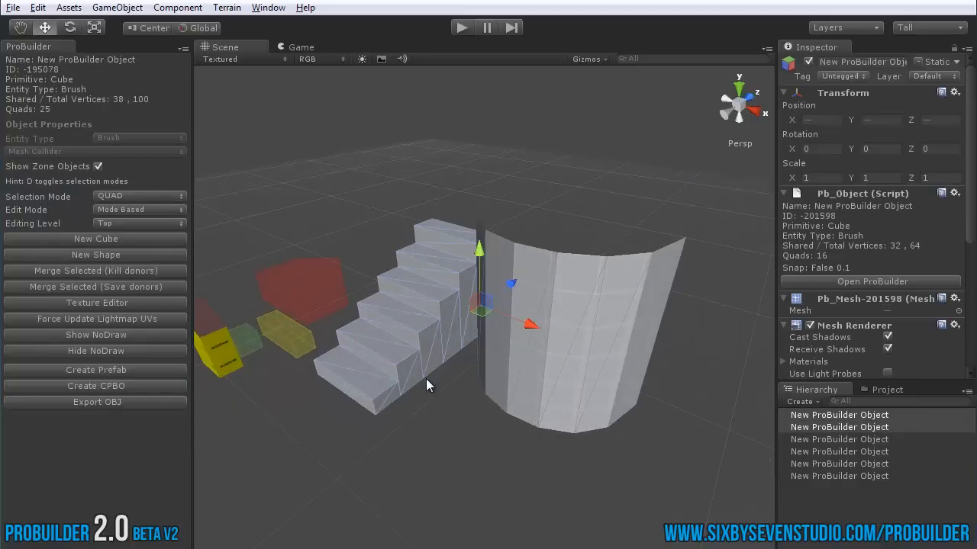
middle_click_drag(405, 363, 447, 407)
scroll(448, 408, "up", 3)
left_click_drag(393, 416, 437, 409, "alt")
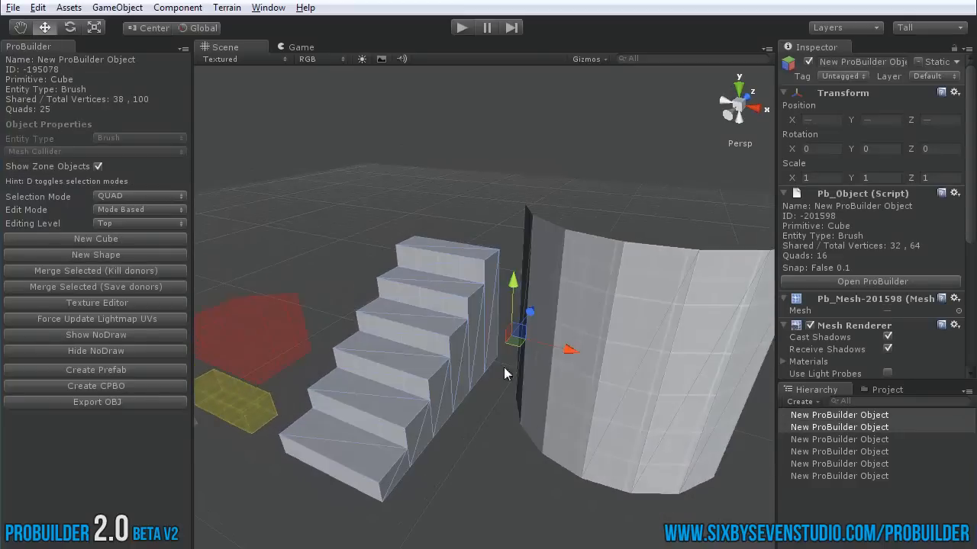
middle_click_drag(517, 436, 503, 396)
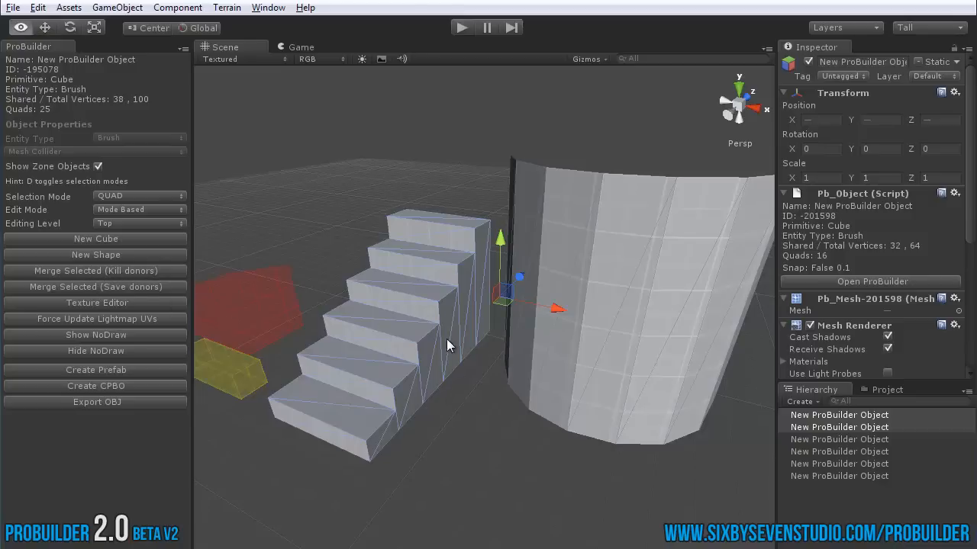
left_click_drag(446, 343, 103, 275, "alt")
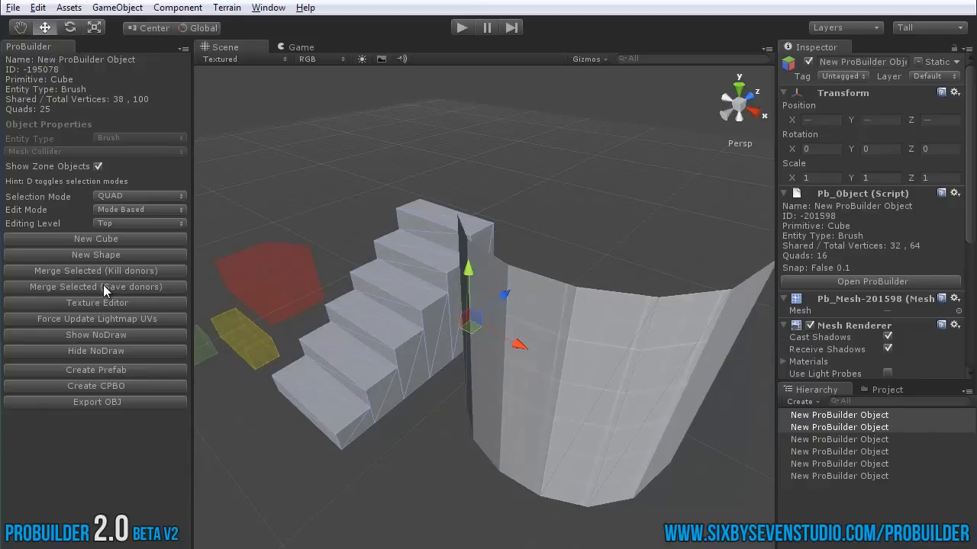
left_click(95, 287)
scroll(440, 333, "down", 5)
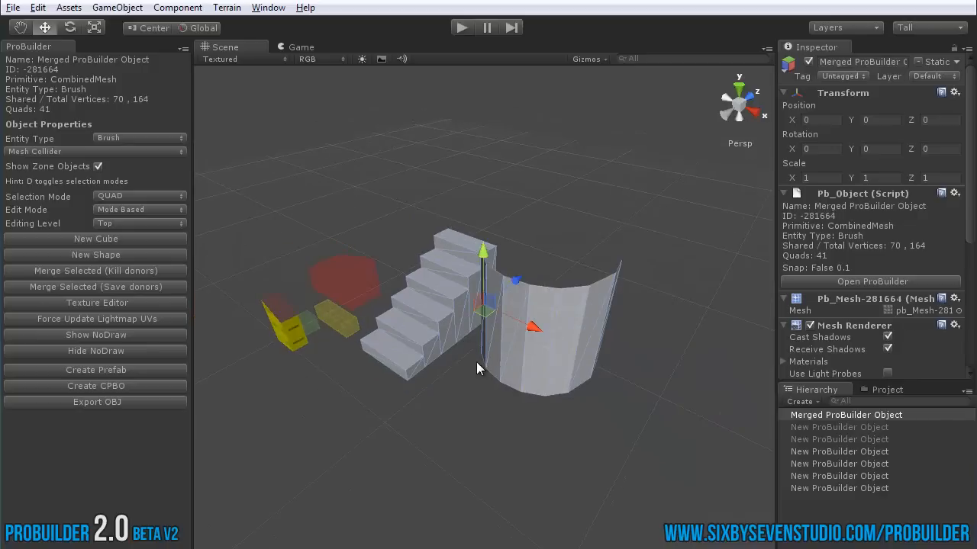
Move the merged staircase-and-wall object along the Z axis to about 14.58.
left_click_drag(476, 361, 405, 354, "alt")
left_click_drag(459, 303, 649, 262)
left_click_drag(328, 335, 405, 347, "alt")
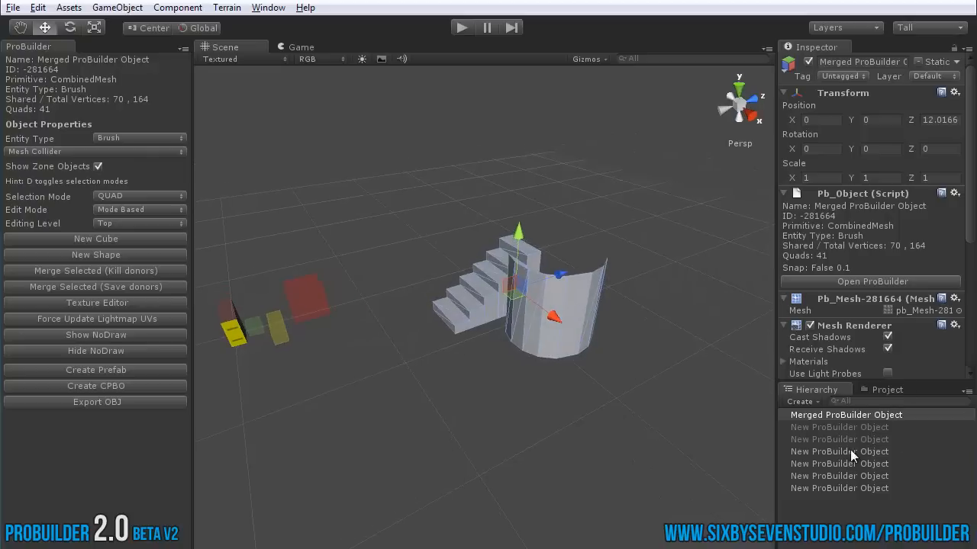
left_click(850, 451)
left_click(858, 415)
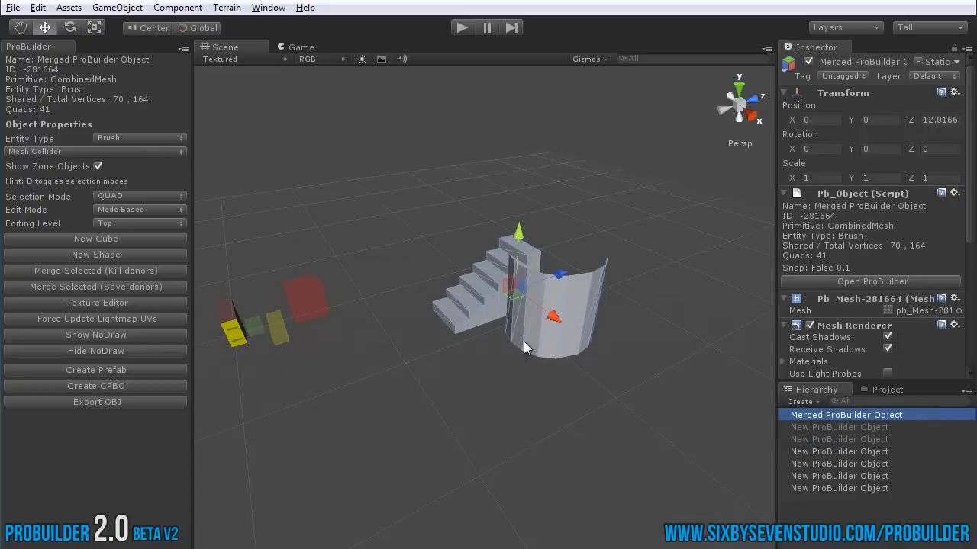
left_click_drag(554, 280, 602, 298)
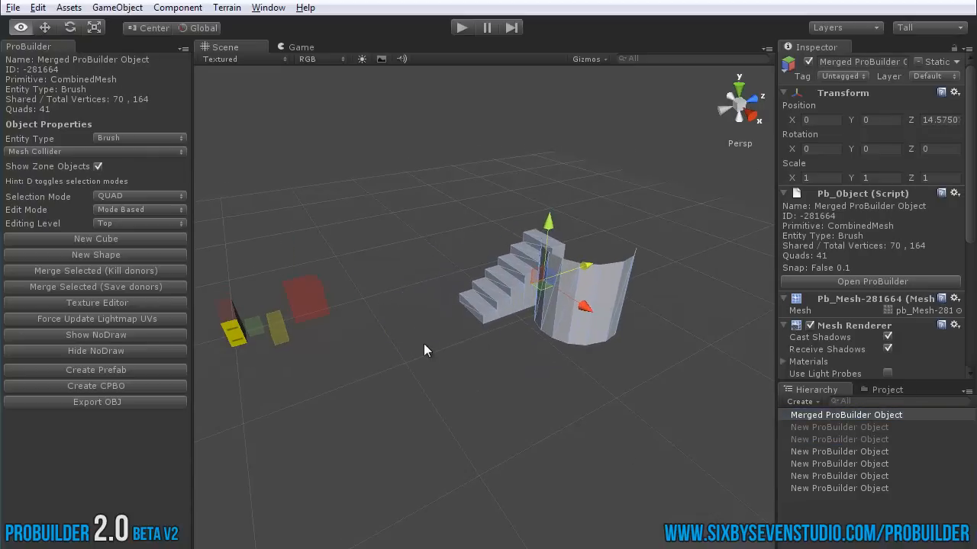
left_click_drag(423, 344, 548, 297, "alt")
Select both deactivated donor objects, the original curved wall and staircase, and reactivate them.
left_click(874, 427)
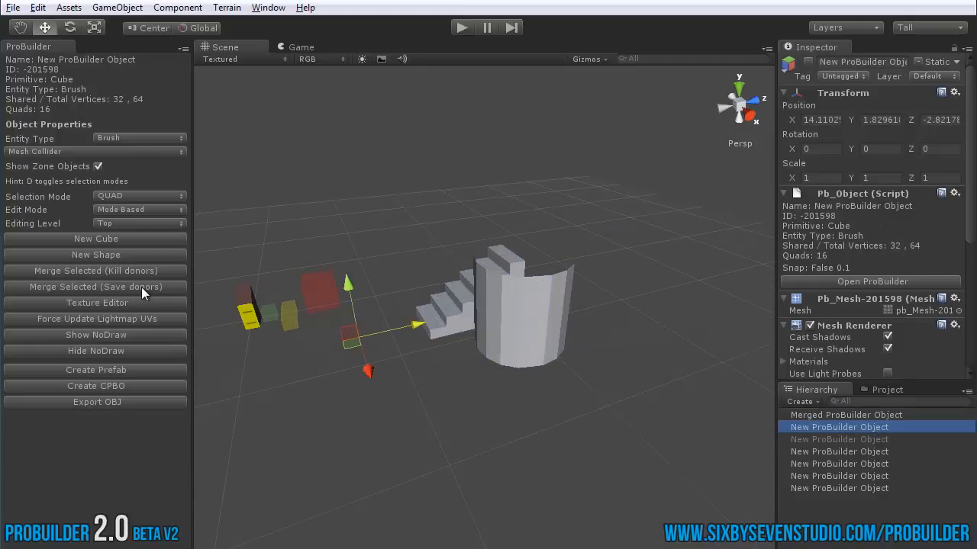
left_click(877, 439)
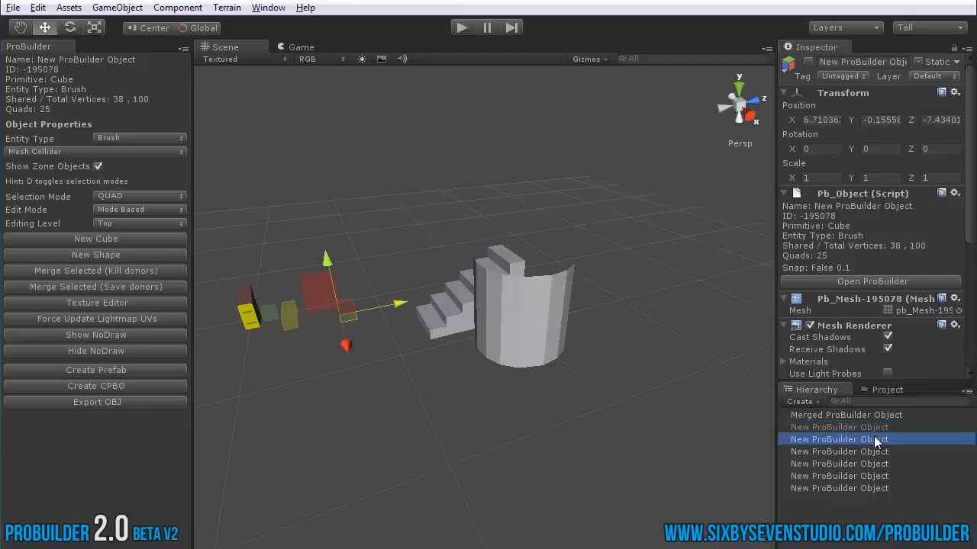
left_click(877, 431, "shift")
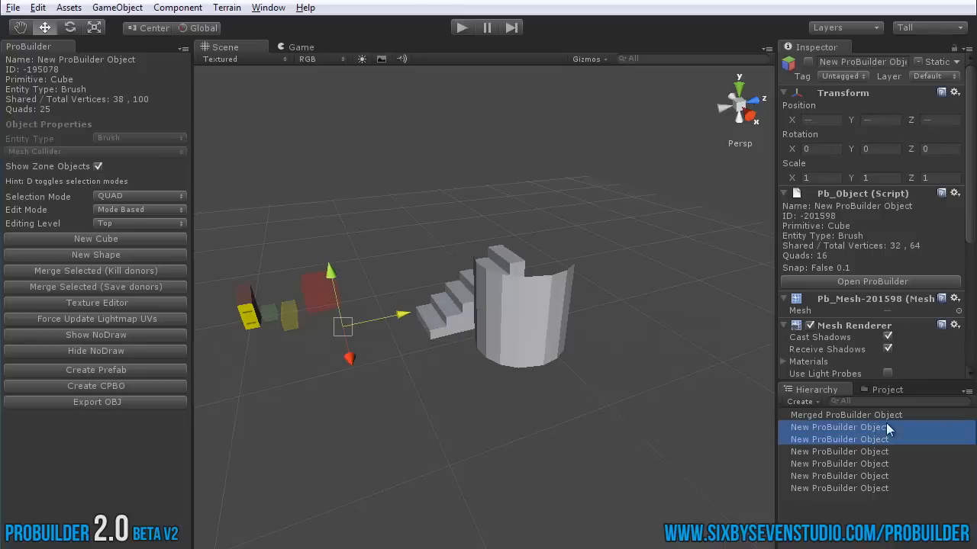
left_click(809, 62)
middle_click_drag(393, 448, 474, 449)
left_click_drag(474, 449, 538, 401, "alt")
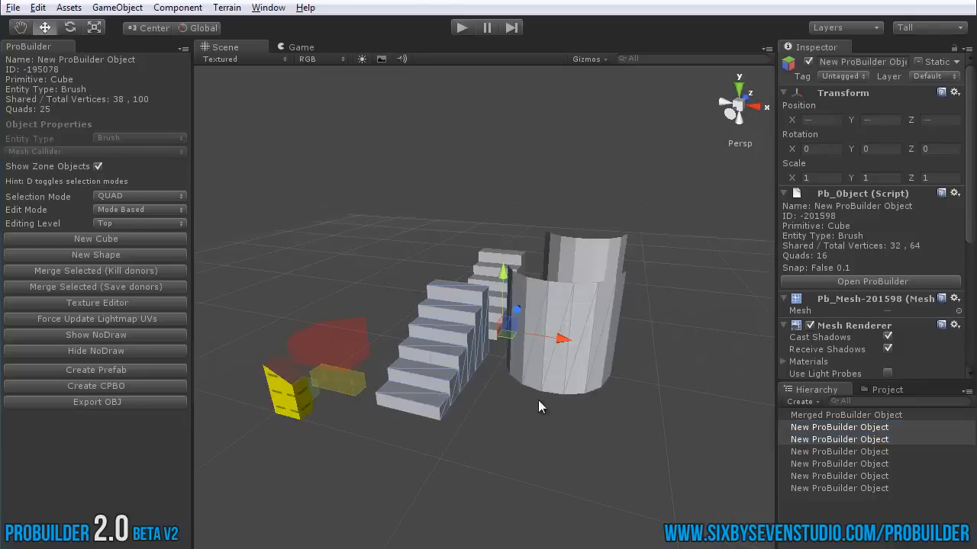
Remove the merged copy from the scene and select only the original staircase.
scroll(478, 418, "up", 5)
left_click_drag(478, 418, 773, 364, "alt")
left_click(809, 61)
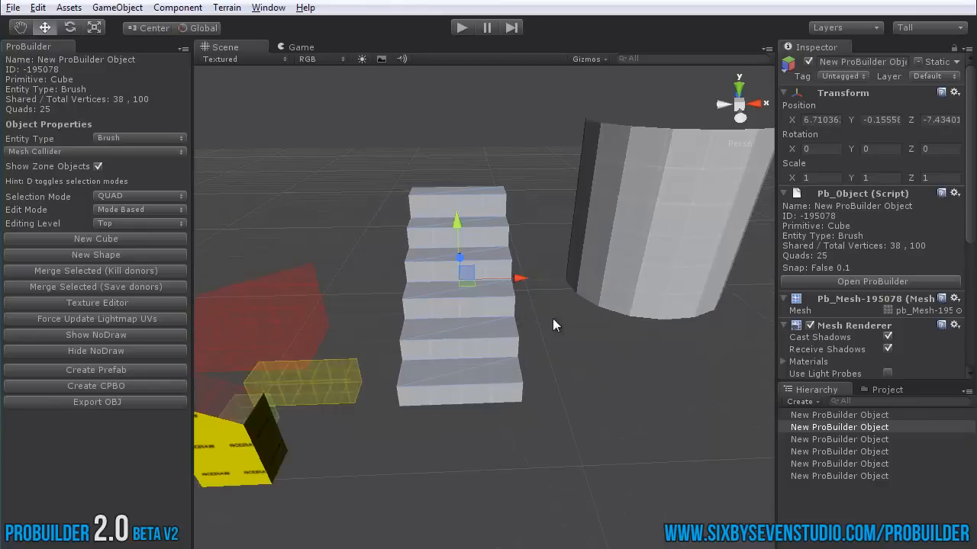
Rotate the staircase about its Y axis to about -5.5 degrees.
left_click_drag(551, 318, 501, 344, "alt")
middle_click_drag(501, 344, 524, 345)
key("e")
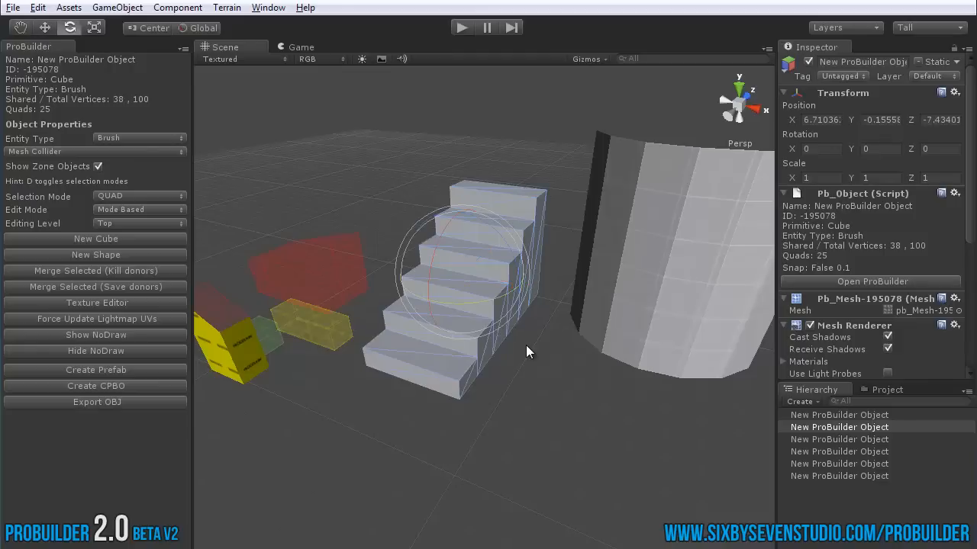
left_click_drag(493, 303, 542, 334)
Scale the staircase up to about 1.83 in Y and 2.00 in Z.
key("r")
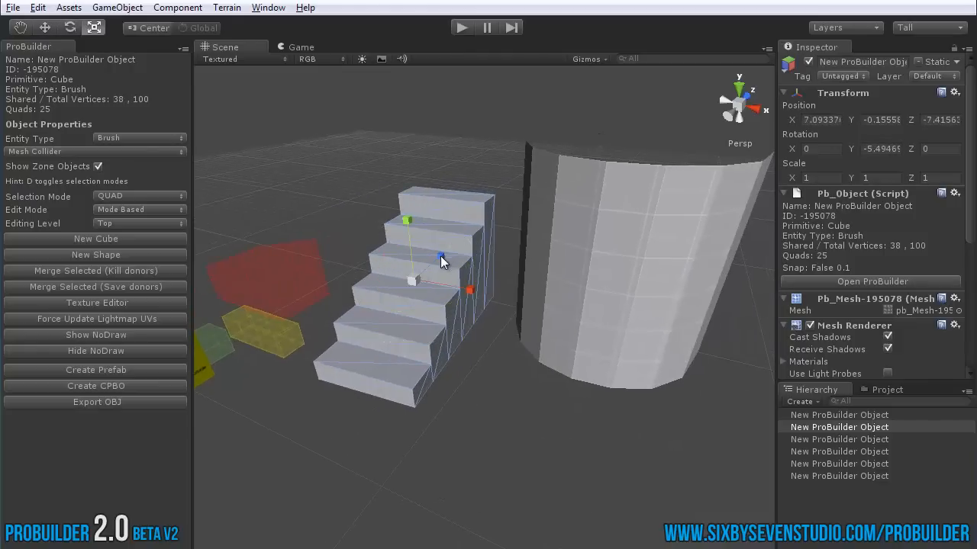
left_click_drag(442, 261, 487, 341)
left_click_drag(471, 177, 471, 149)
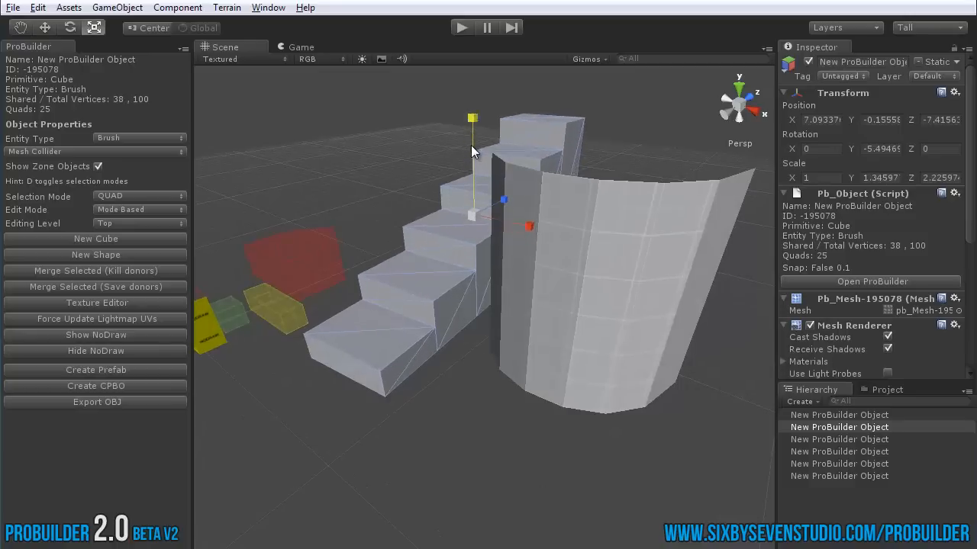
left_click_drag(470, 145, 471, 109)
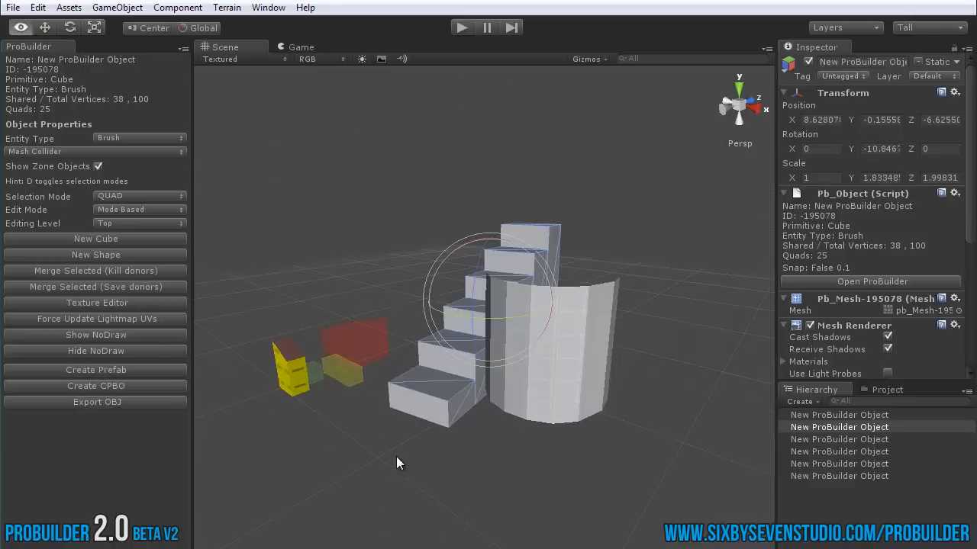
left_click_drag(396, 456, 470, 391, "alt")
scroll(453, 415, "up", 3)
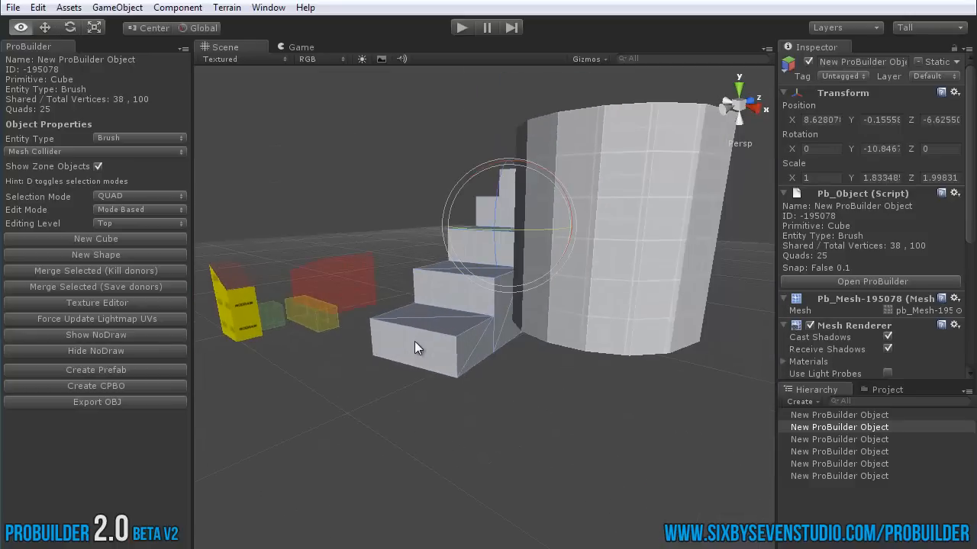
left_click_drag(414, 348, 477, 416, "alt")
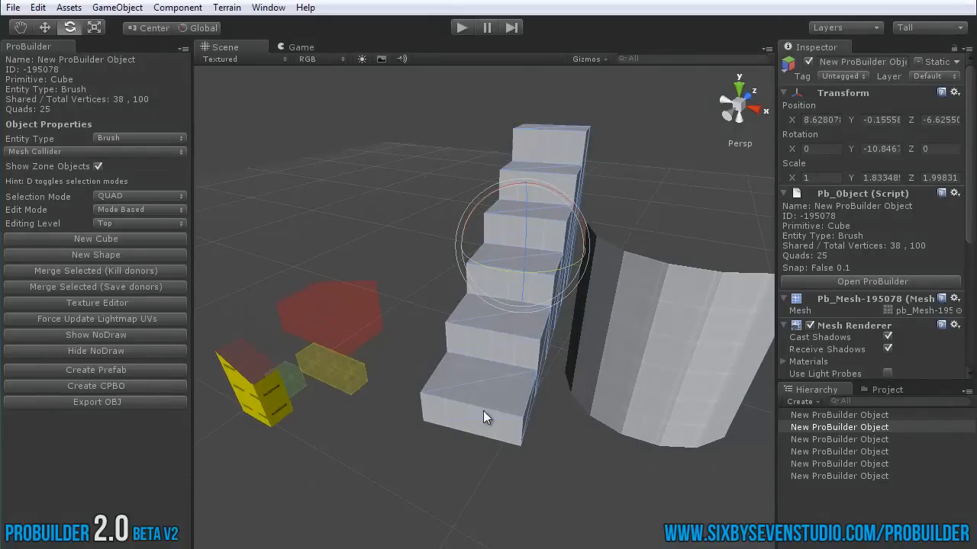
left_click_drag(483, 411, 485, 426, "alt")
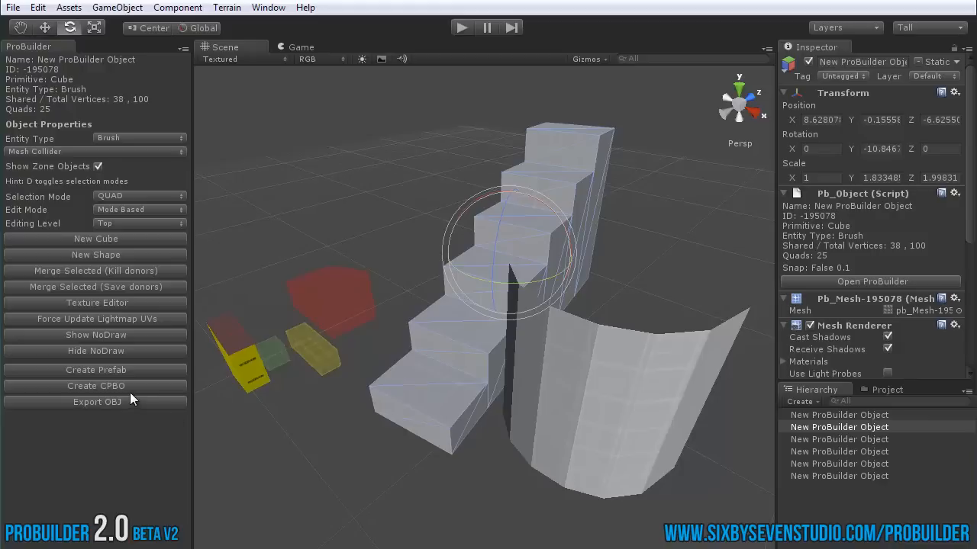
Add the curved wall to the staircase selection, create a CPBO group from both, and expand the group in the hierarchy.
left_click_drag(359, 366, 407, 375, "alt")
left_click(540, 376, "shift")
left_click_drag(540, 376, 489, 400, "alt")
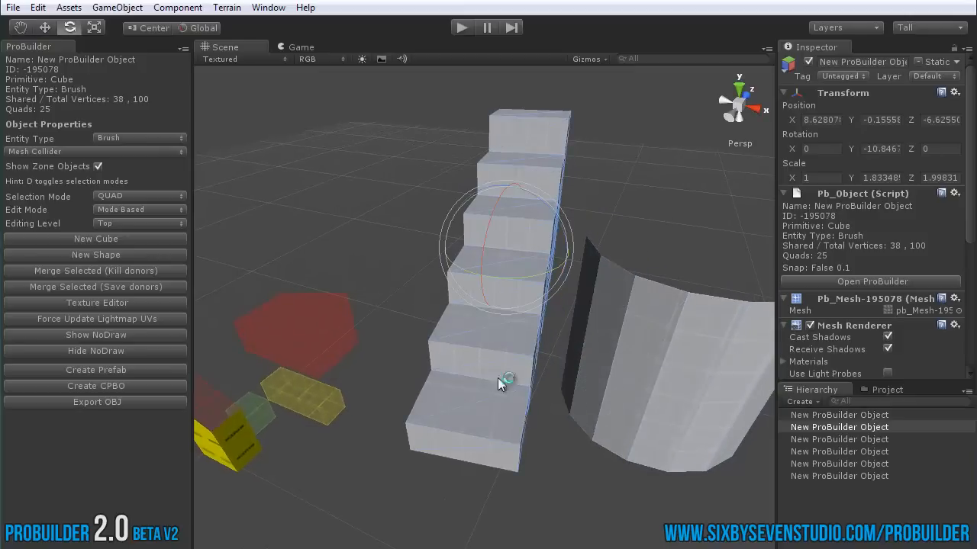
left_click(130, 386)
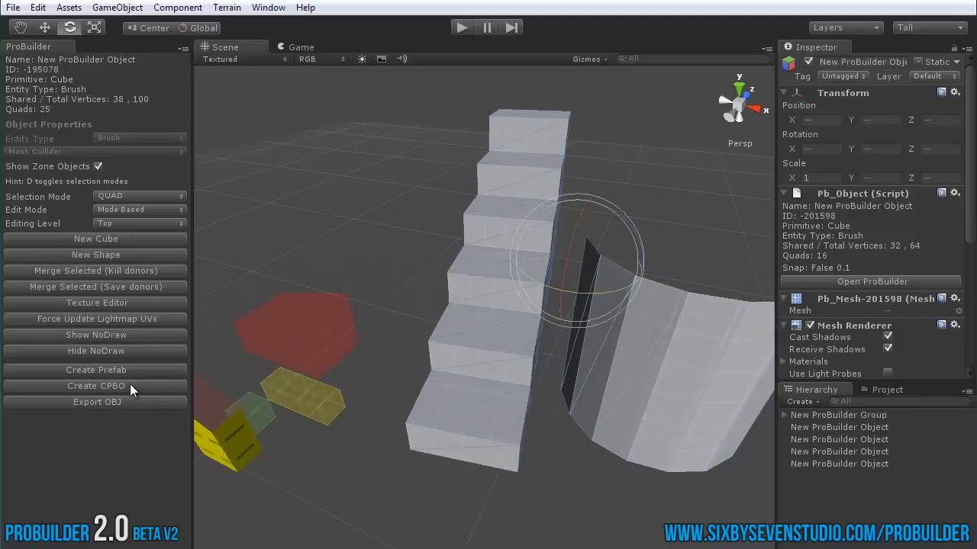
left_click(784, 415)
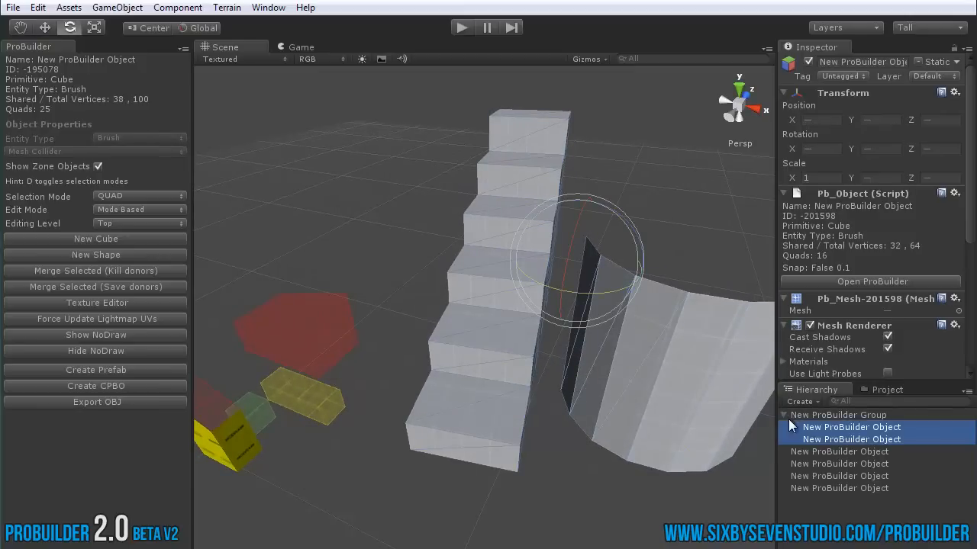
Select the parent group of the staircase and curved wall and move it to about X 3.72, Z -7.14.
left_click(848, 416)
left_click_drag(510, 380, 619, 409, "alt")
key("w")
scroll(620, 408, "down", 3)
left_click_drag(566, 269, 484, 417)
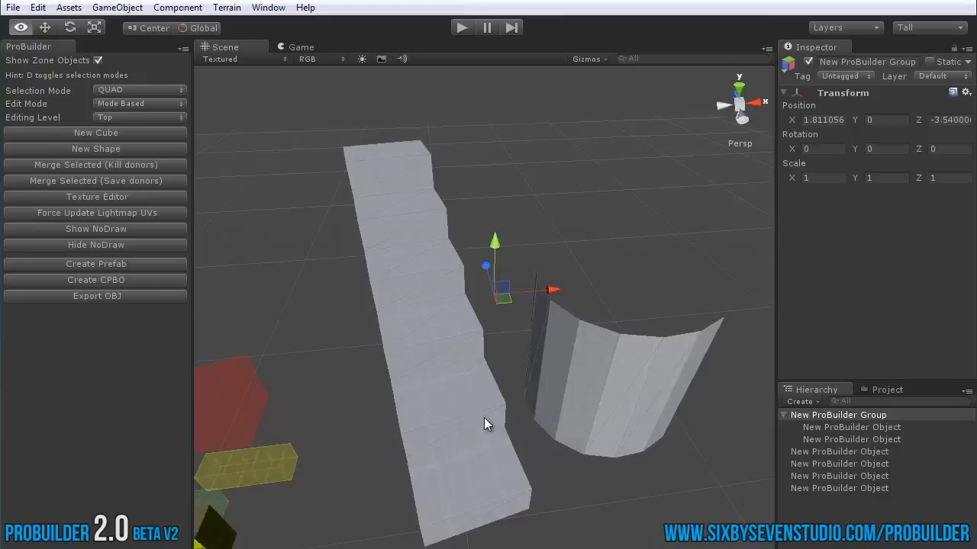
left_click_drag(502, 299, 612, 304)
left_click_drag(500, 404, 437, 385, "alt")
middle_click_drag(331, 338, 402, 352)
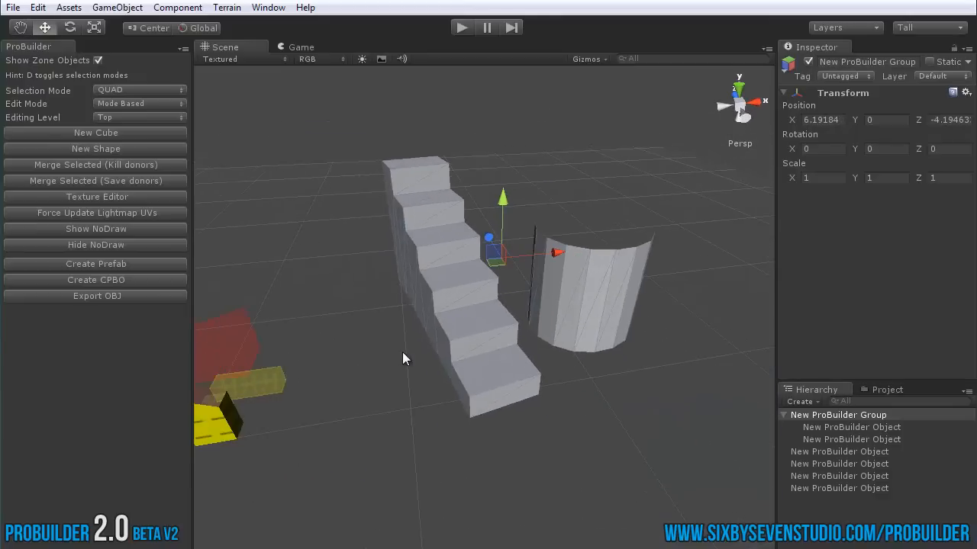
left_click_drag(402, 351, 438, 358, "alt")
left_click_drag(518, 268, 501, 307)
left_click_drag(532, 382, 479, 380, "alt")
scroll(476, 389, "up", 3)
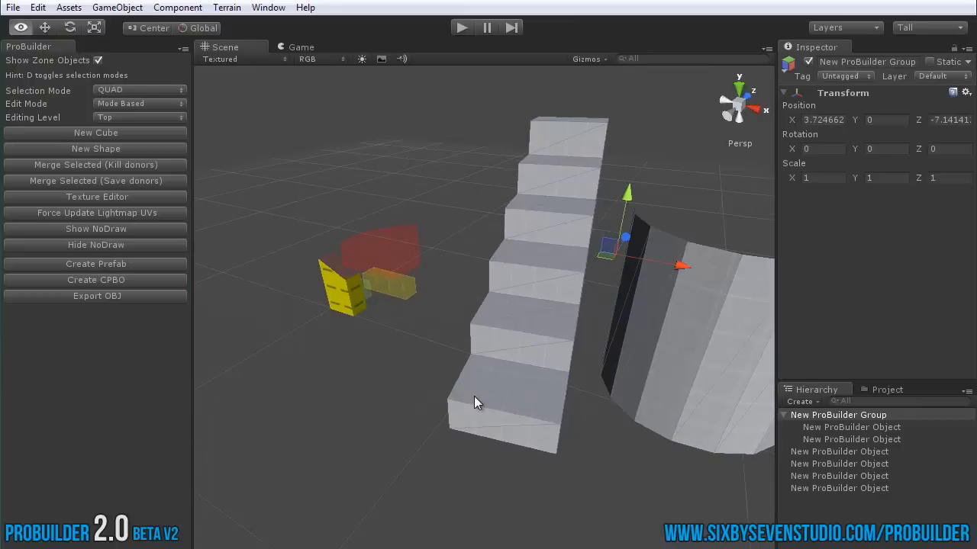
Select the staircase and the curved wall individually and open the OBJ export save dialog for them.
left_click(359, 429)
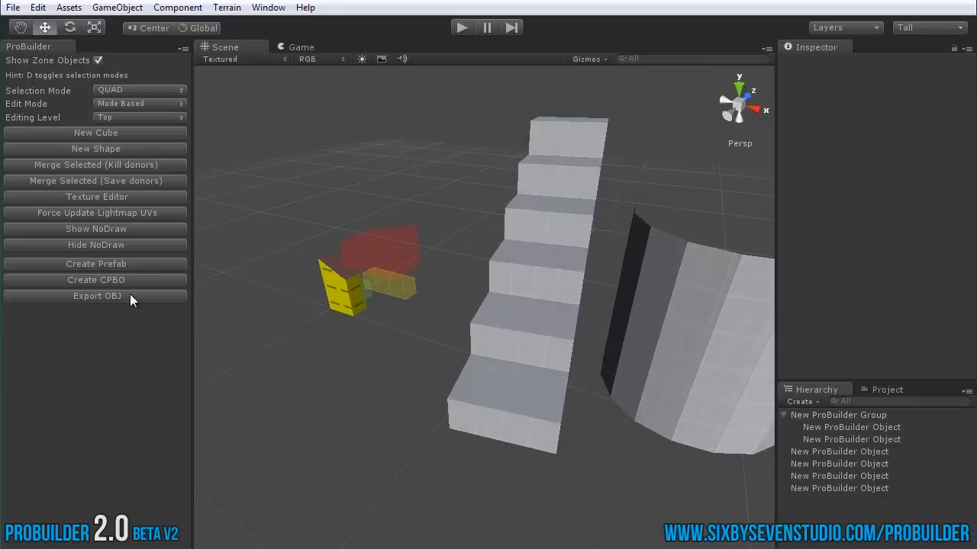
left_click(554, 283)
left_click_drag(612, 350, 558, 341, "alt")
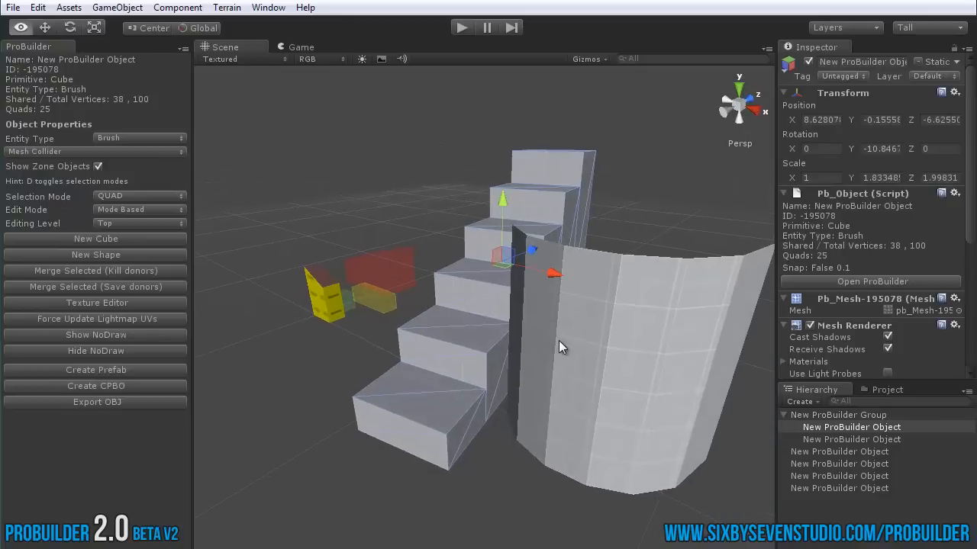
left_click(594, 364, "shift")
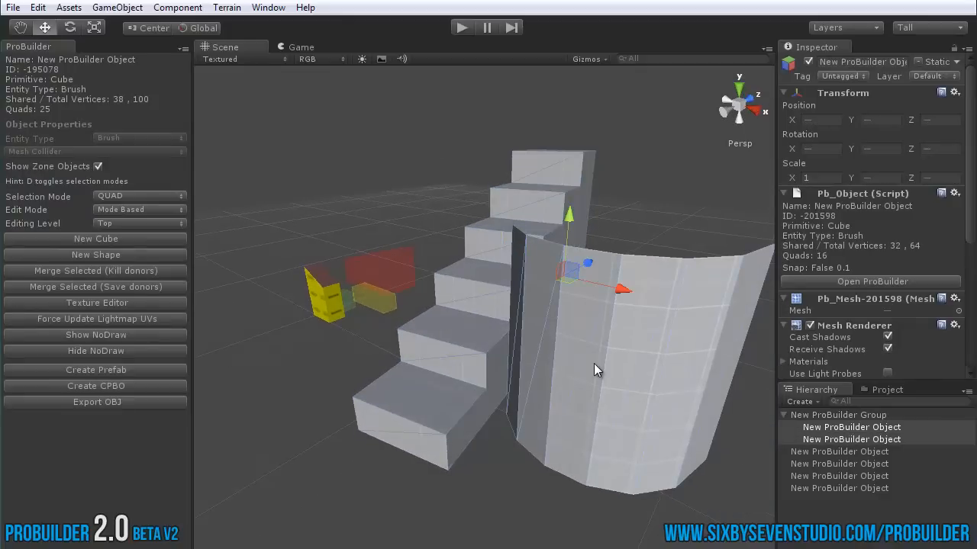
left_click(118, 400)
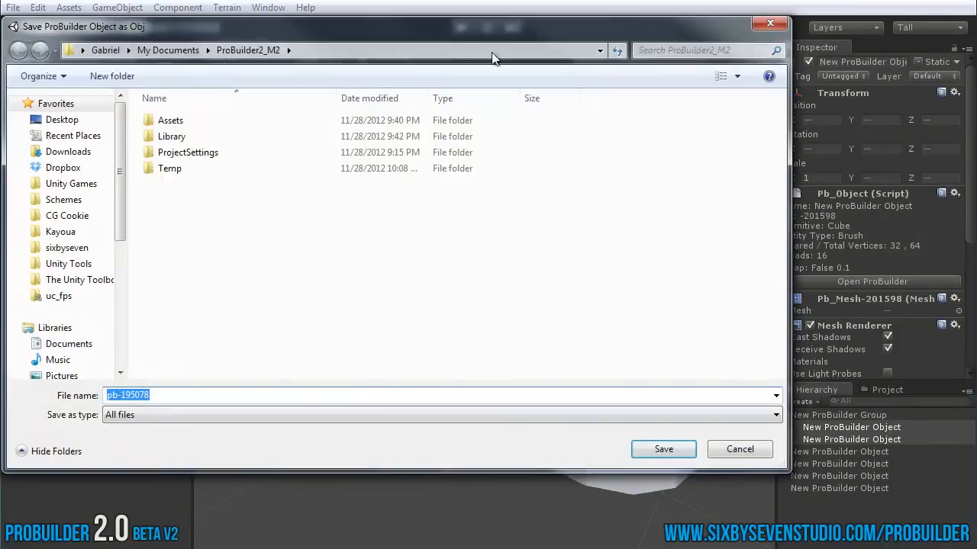
left_click_drag(544, 29, 674, 66)
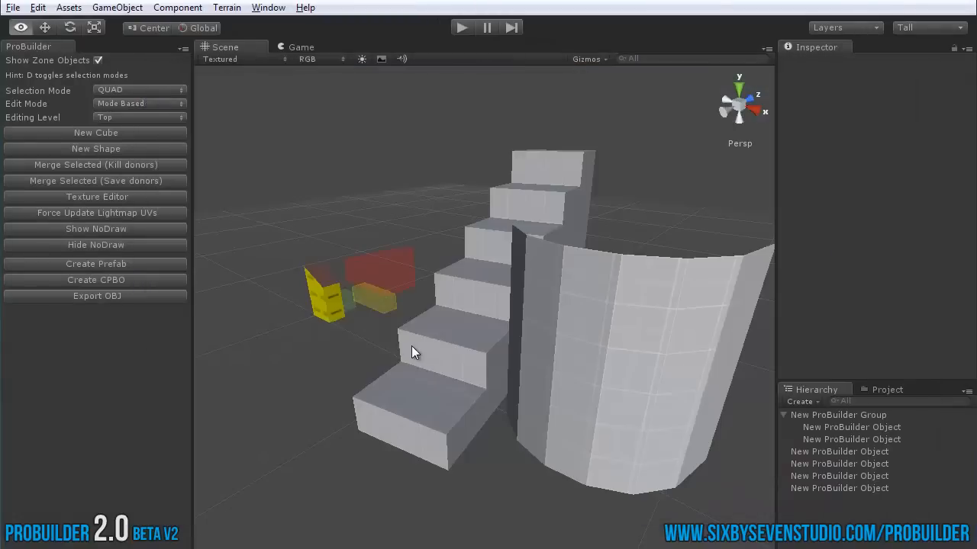
left_click_drag(411, 346, 597, 369, "alt")
left_click(495, 304)
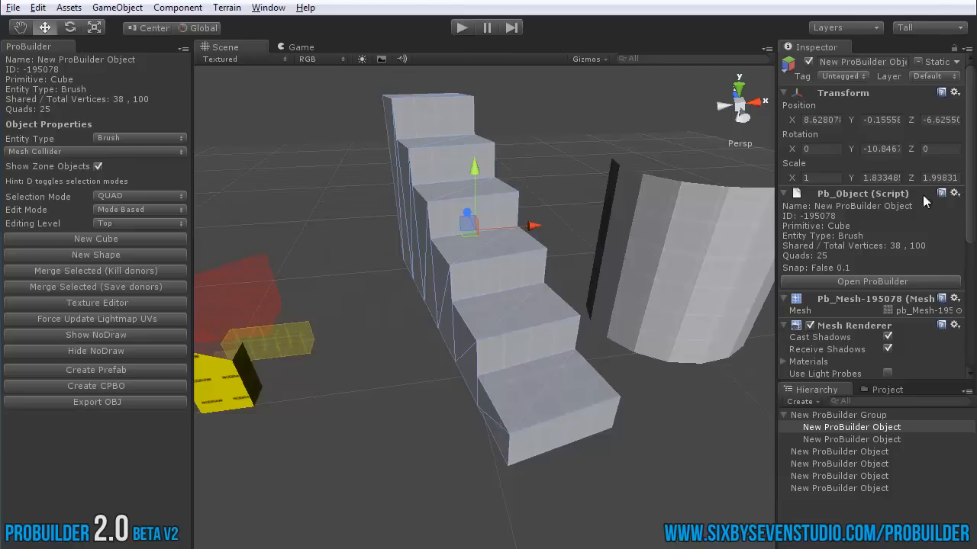
left_click_drag(503, 328, 541, 341, "alt")
left_click_drag(611, 363, 470, 370, "alt")
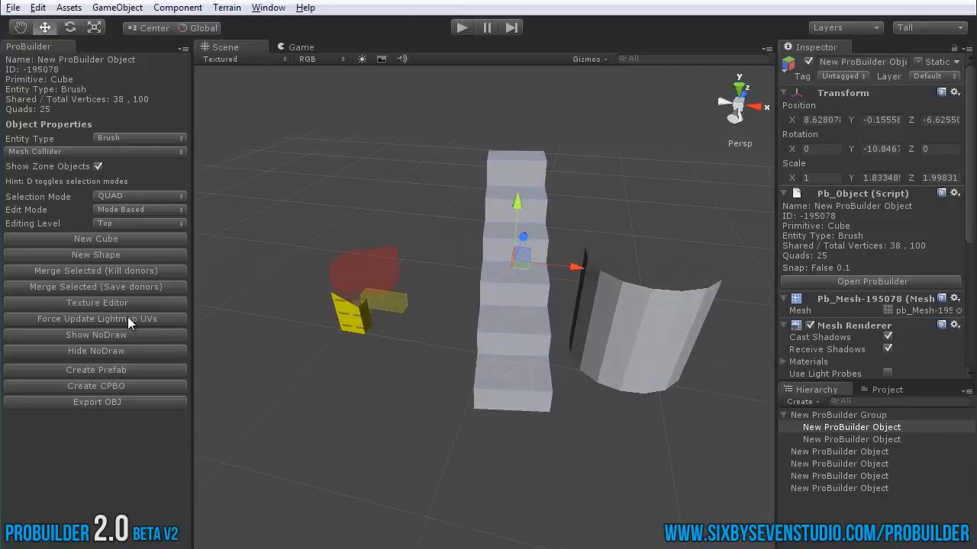
left_click_drag(558, 362, 473, 353, "alt")
left_click(388, 343)
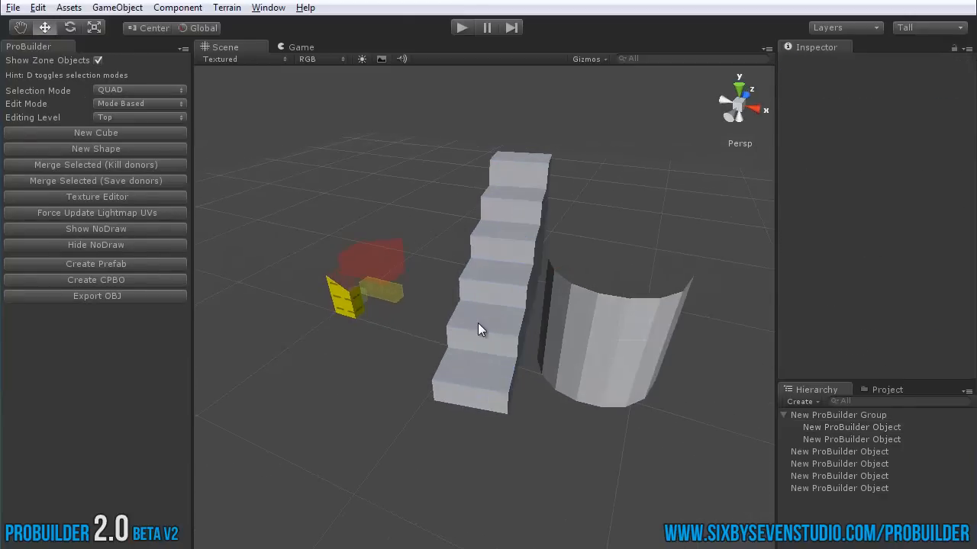
Delete the staircase, the curved wall, the NoDraw block and all the coloured zone objects from the scene.
left_click(478, 324)
left_click(600, 345, "shift")
left_click(368, 295, "shift")
left_click(349, 302, "shift")
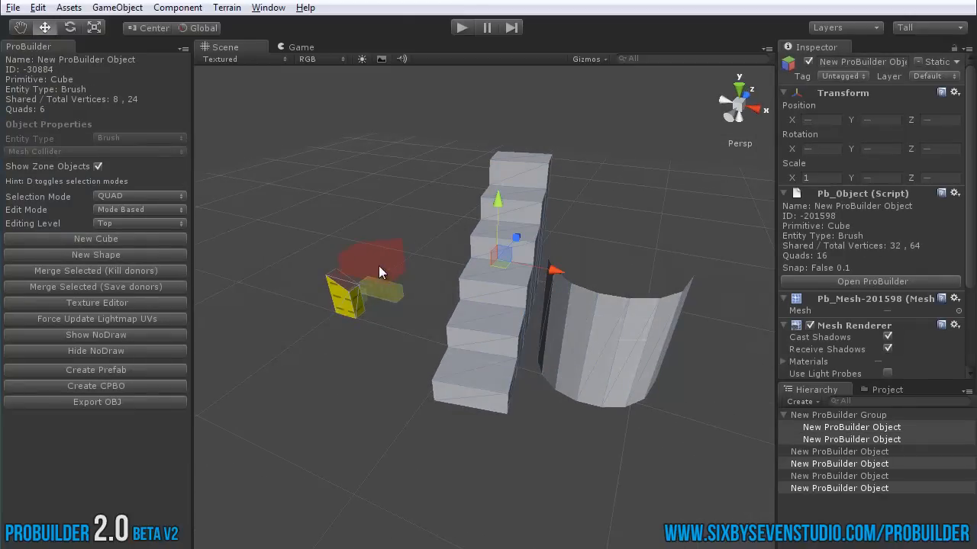
left_click(378, 265, "shift")
key("Delete")
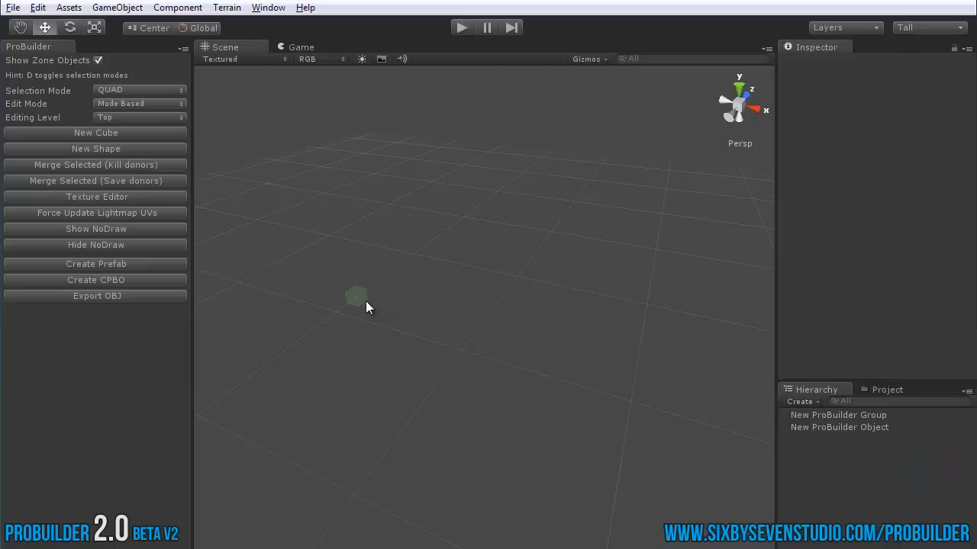
left_click(357, 297)
key("Delete")
Create a new cube and stretch it by its side faces into a wide, flat square slab.
left_click(125, 133)
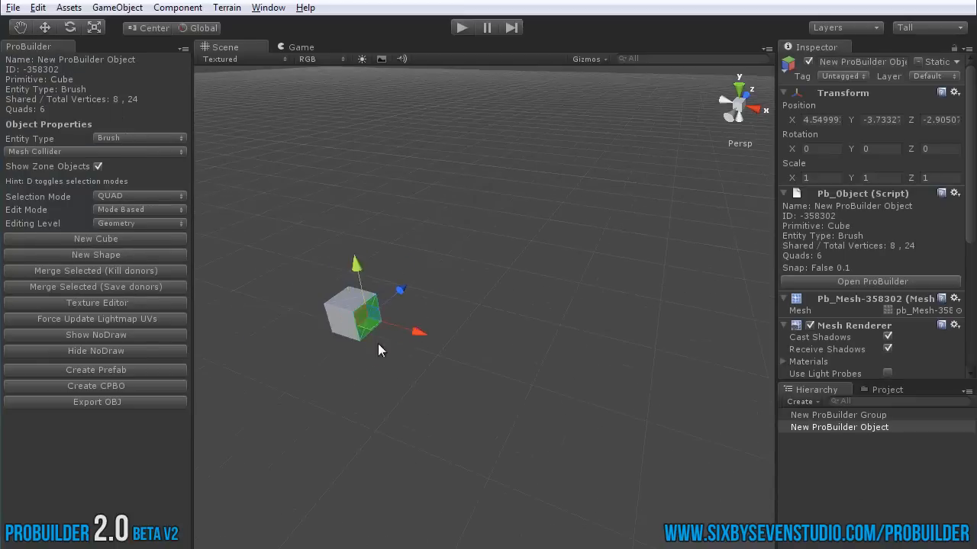
left_click_drag(419, 331, 581, 400)
scroll(580, 399, "down", 5)
left_click(505, 336)
left_click_drag(544, 314, 439, 308)
key("g")
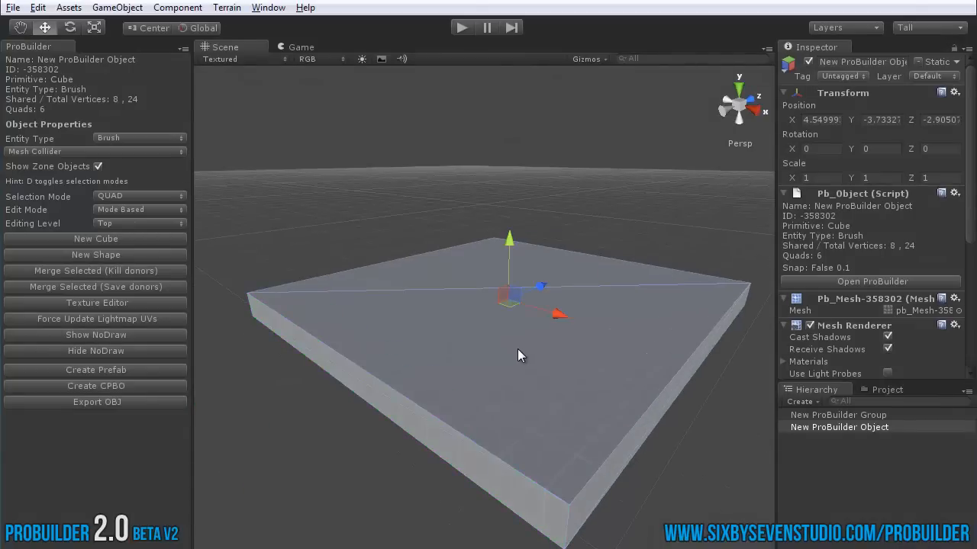
Duplicate the slab and raise the copy above the original to about Y -2.07.
key("ctrl+d")
left_click_drag(510, 250, 511, 209)
key("g")
Pull the four side faces of the upper slab inward to reduce it to a small rectangular block.
left_click(397, 346)
left_click_drag(389, 303, 464, 276)
left_click_drag(641, 275, 458, 286, "alt")
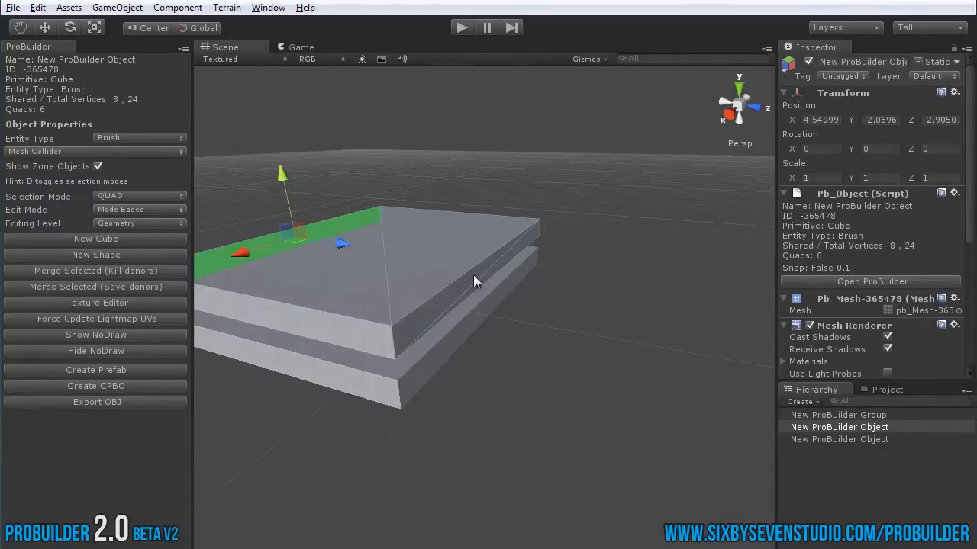
left_click(473, 277)
left_click_drag(519, 275, 377, 267)
left_click(319, 309)
mouse_move(412, 297)
left_mouse_down("alt")
mouse_move(503, 305)
mouse_move(396, 305)
left_mouse_up("alt")
left_click_drag(335, 255, 379, 257)
left_click_drag(557, 317, 367, 336, "alt")
left_click(484, 299)
left_click_drag(461, 342, 438, 335, "alt")
left_click_drag(469, 288, 397, 355)
left_click(458, 303)
left_click_drag(538, 394, 587, 328, "alt")
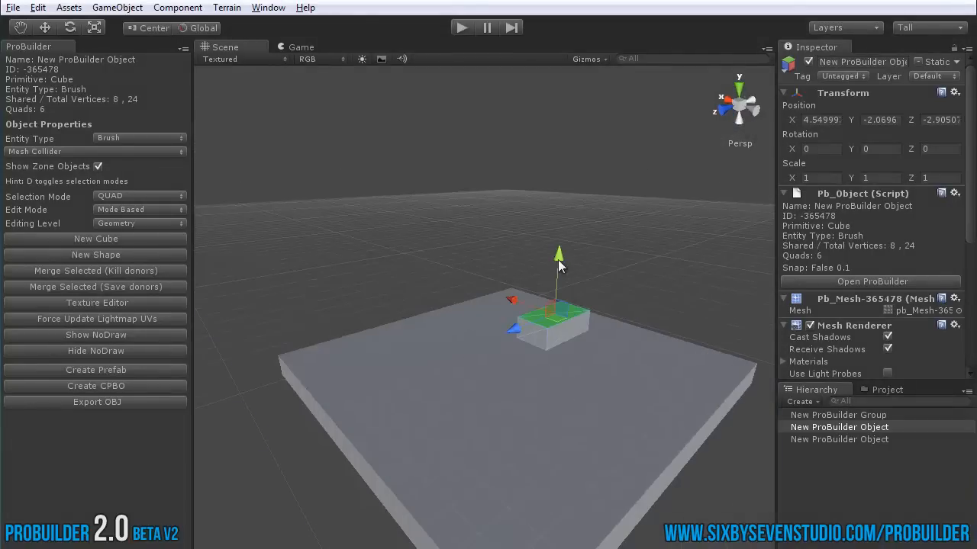
Raise the block's top face to form a tall pillar, and stand the whole pillar on the slab.
left_click_drag(560, 264, 560, 141)
left_click_drag(496, 214, 427, 282, "alt")
key("g")
left_click_drag(463, 179, 407, 368)
Duplicate the pillar and place the copy elsewhere on the slab, at about X 0.30, Y -2.43, Z 2.56.
key("ctrl+d")
left_click_drag(427, 335, 683, 309, "alt")
key("g")
key("g")
left_click_drag(518, 314, 488, 361, "alt")
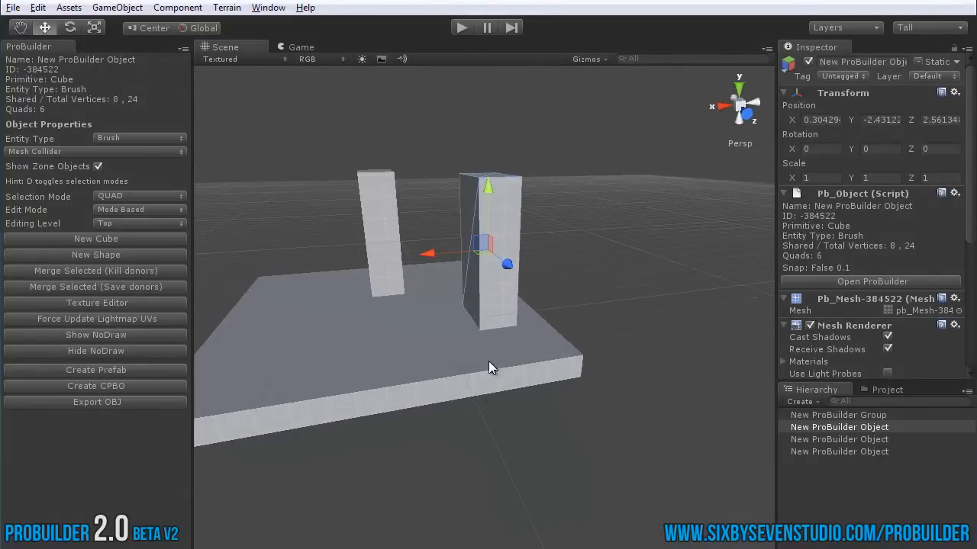
Clear the selection, force an update of the lightmap UVs, and open the Lightmapping window.
left_click(241, 266)
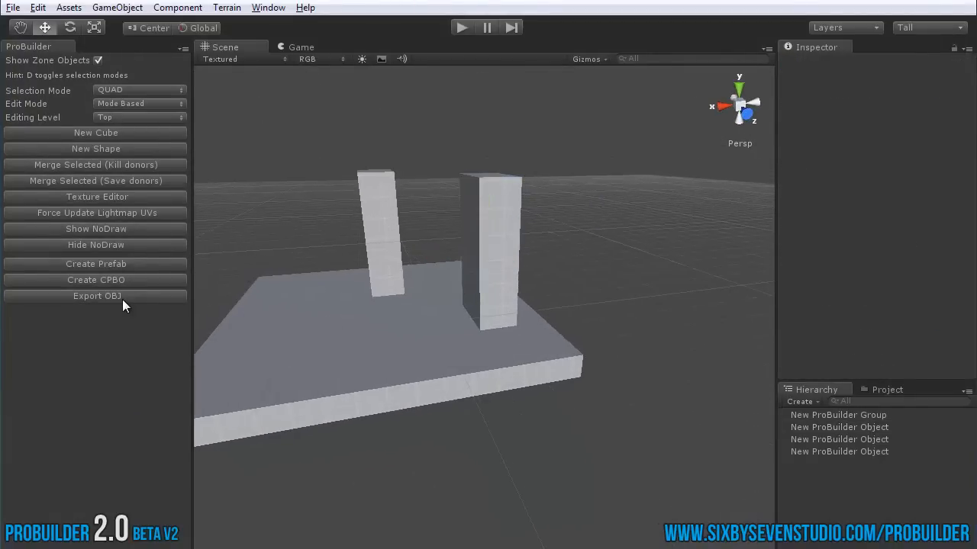
left_click(130, 212)
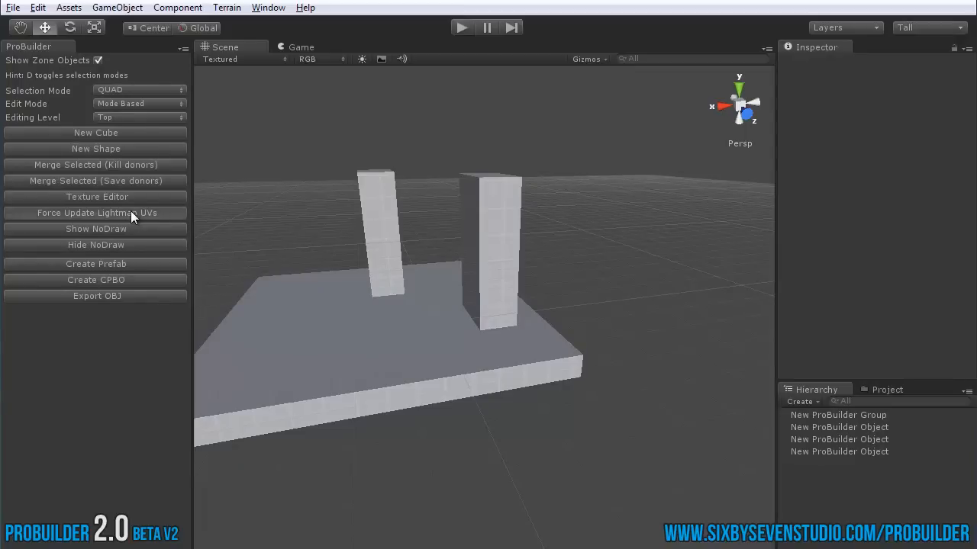
mouse_move(401, 347)
left_mouse_down("alt")
mouse_move(395, 335)
mouse_move(405, 335)
left_mouse_up("alt")
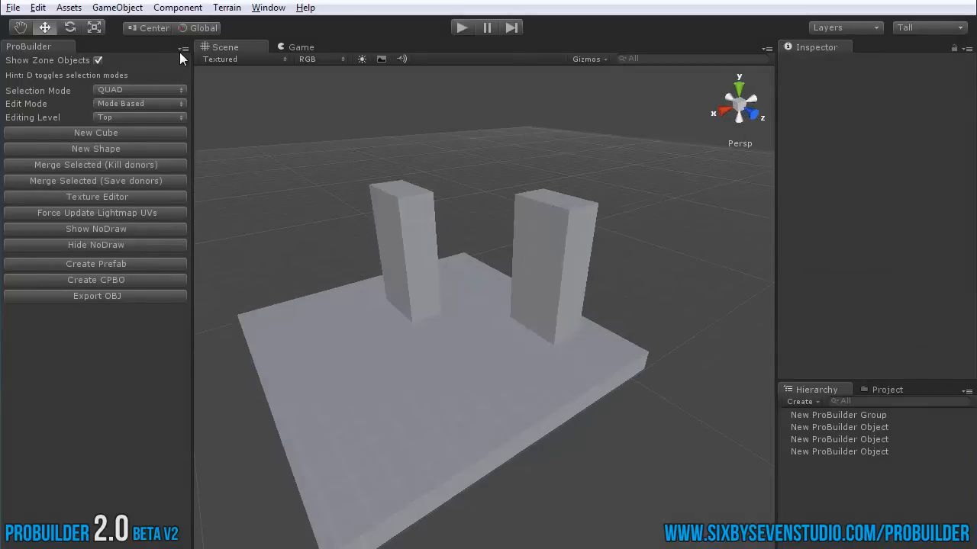
left_click(267, 7)
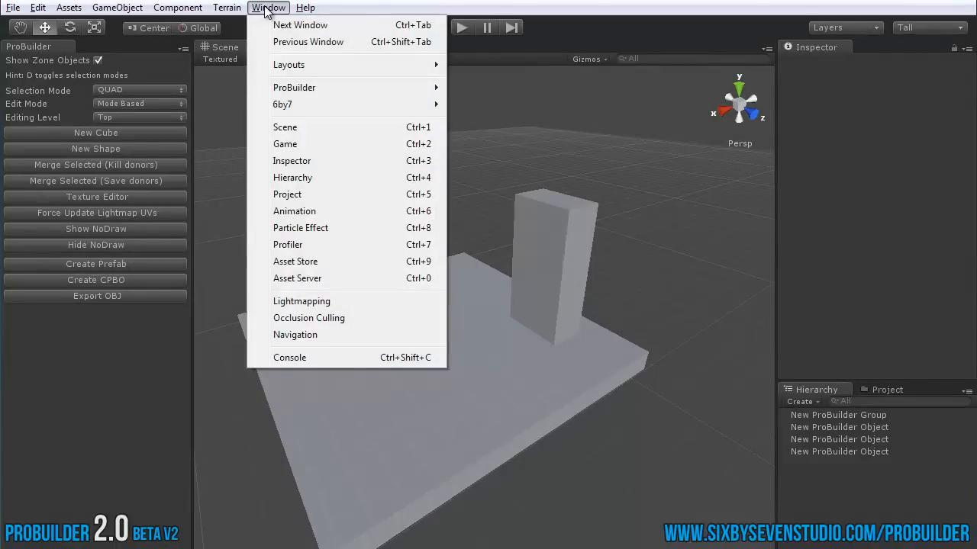
left_click(327, 299)
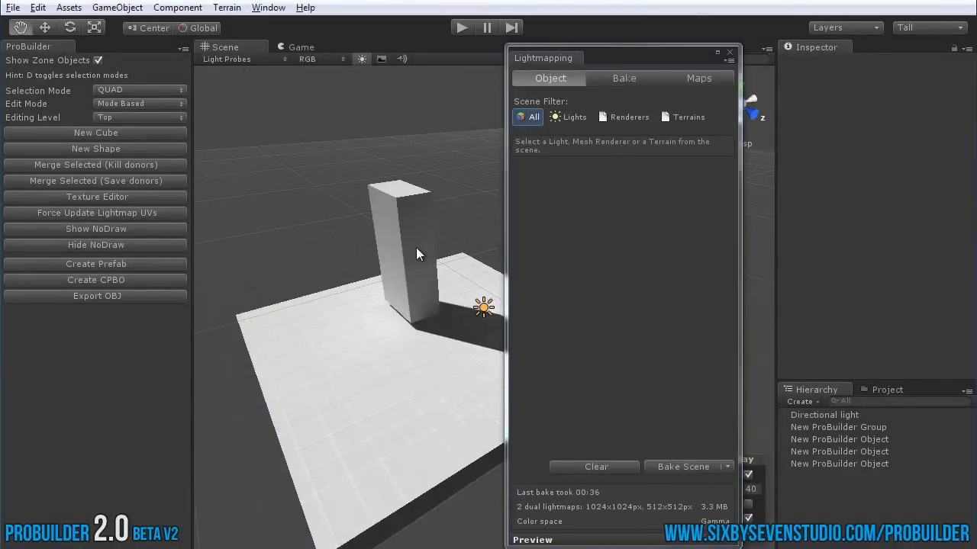
Close the Lightmapping window and switch the Scene view's grid over to the game overlay display.
left_click_drag(416, 248, 635, 252, "alt")
left_click(729, 52)
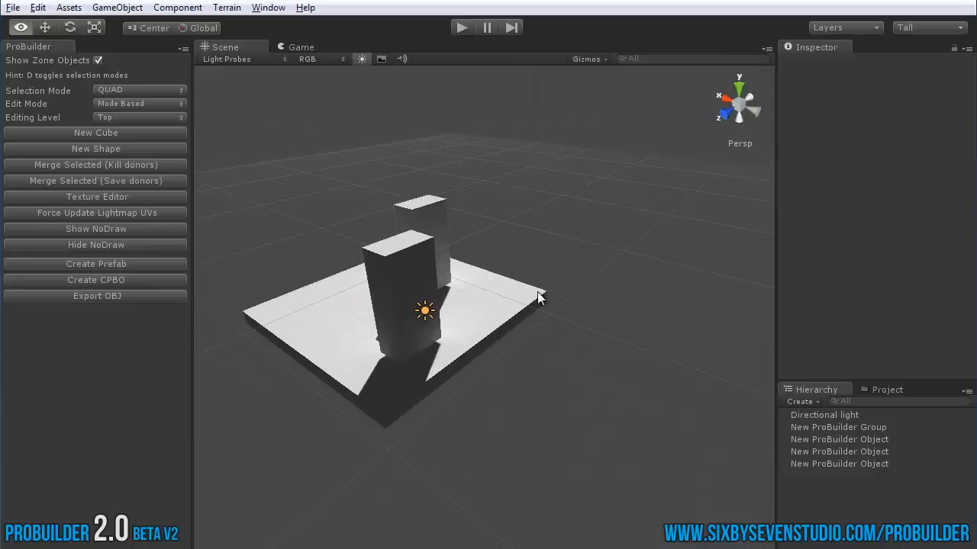
left_click_drag(537, 291, 480, 333, "alt")
left_click_drag(467, 381, 565, 336, "alt")
left_click(377, 60)
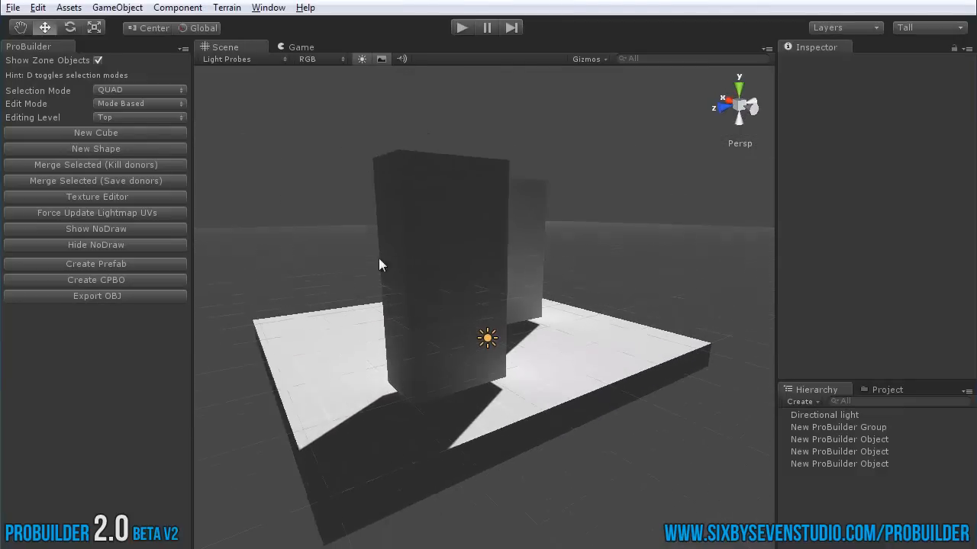
Examine the baked lighting and shadows on the slab and both pillars from several angles.
left_click_drag(378, 258, 374, 284, "alt")
left_click_drag(628, 354, 431, 368, "alt")
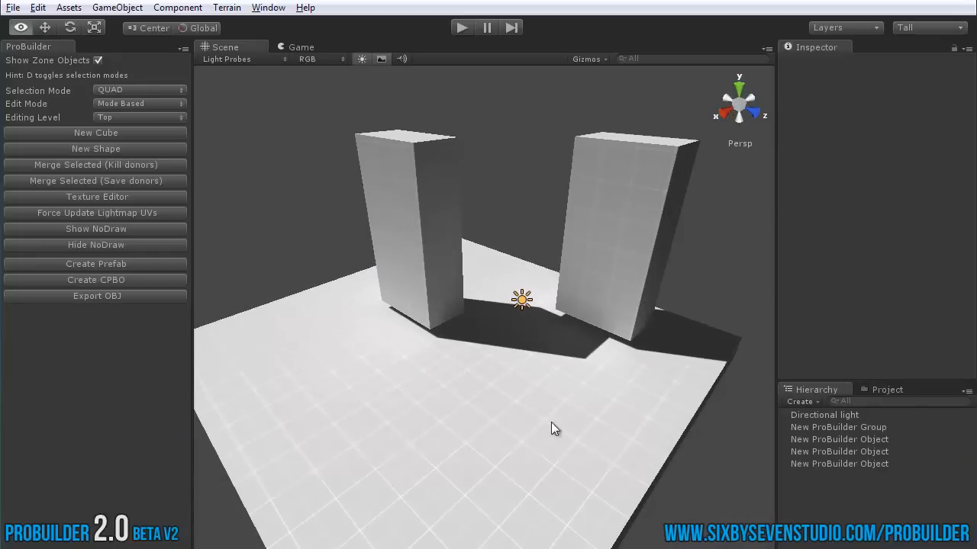
left_click_drag(550, 422, 471, 374, "alt")
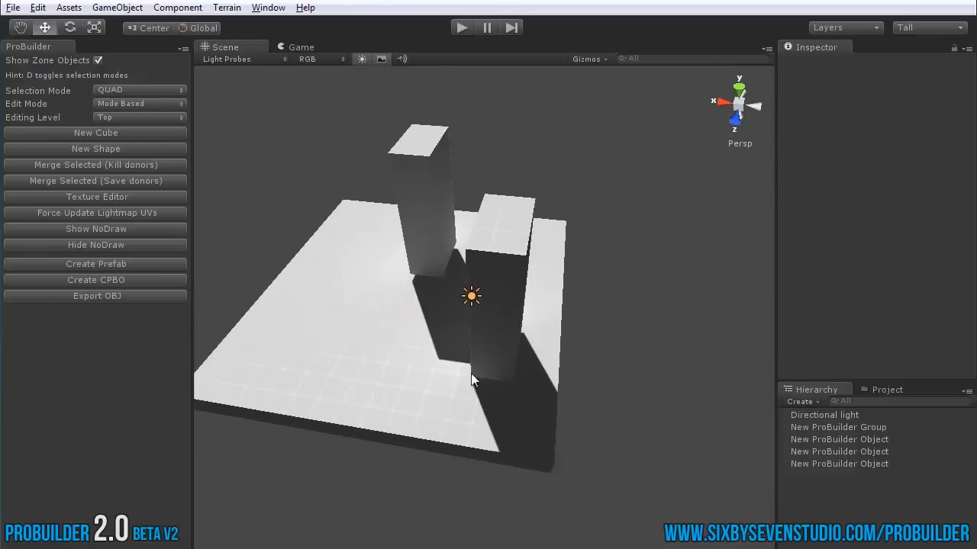
left_click_drag(374, 364, 296, 365, "alt")
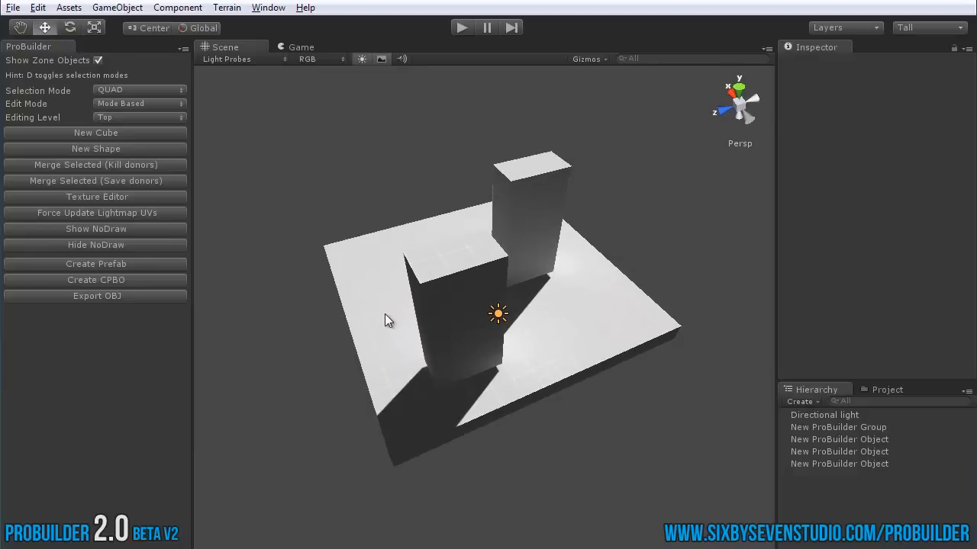
left_click_drag(405, 332, 423, 324, "alt")
left_click_drag(586, 357, 552, 372, "alt")
key("w")
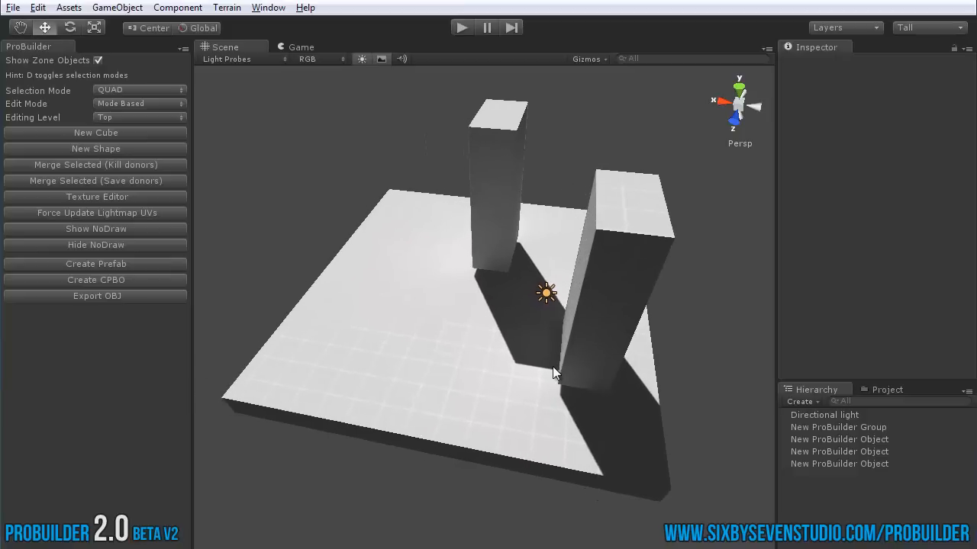